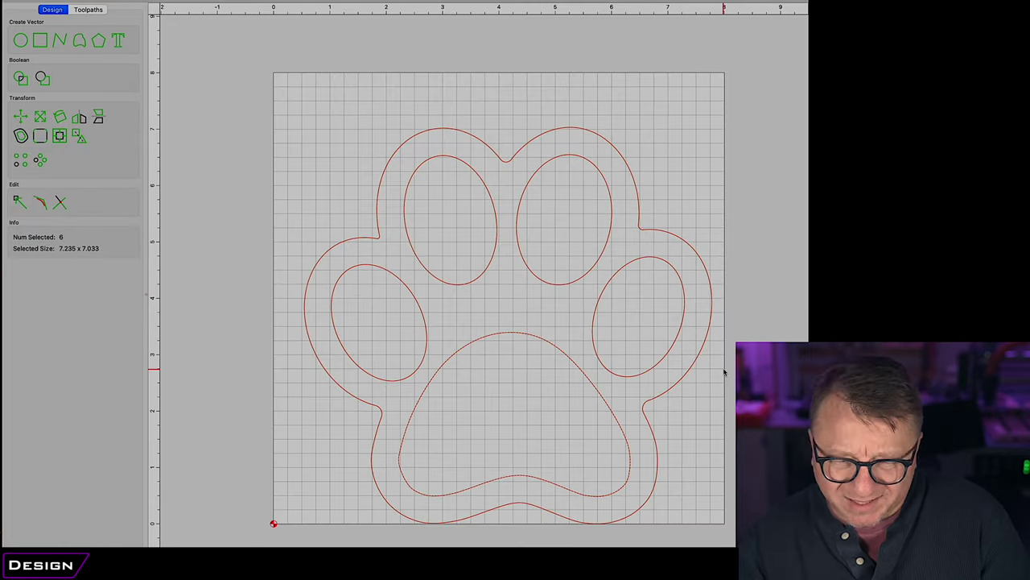
- In Carbide Create, nudge the paw design up-left, deselect it, and switch to a new Untitled Easel project
left_click_drag(400, 186, 373, 166)
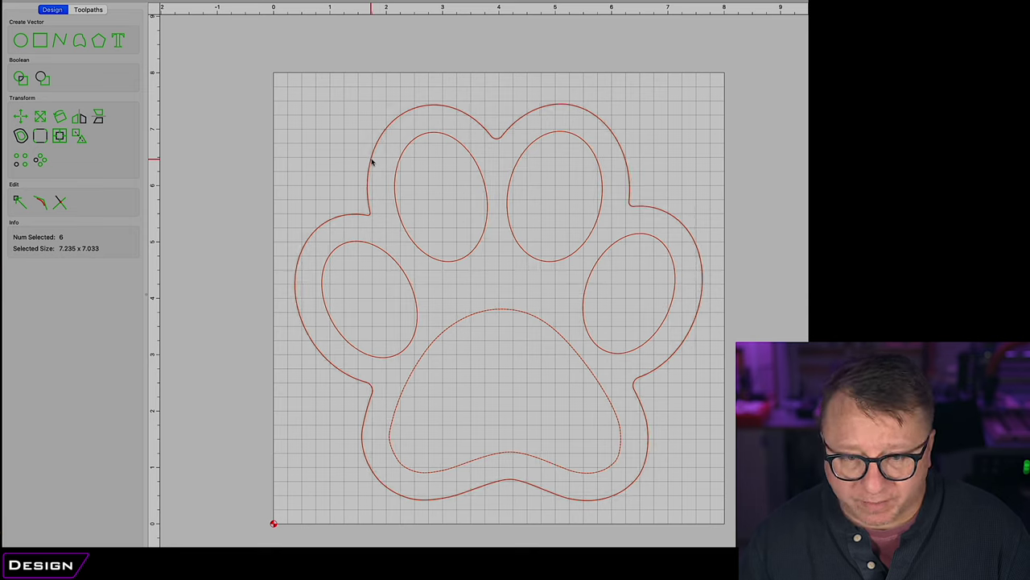
left_click(239, 184)
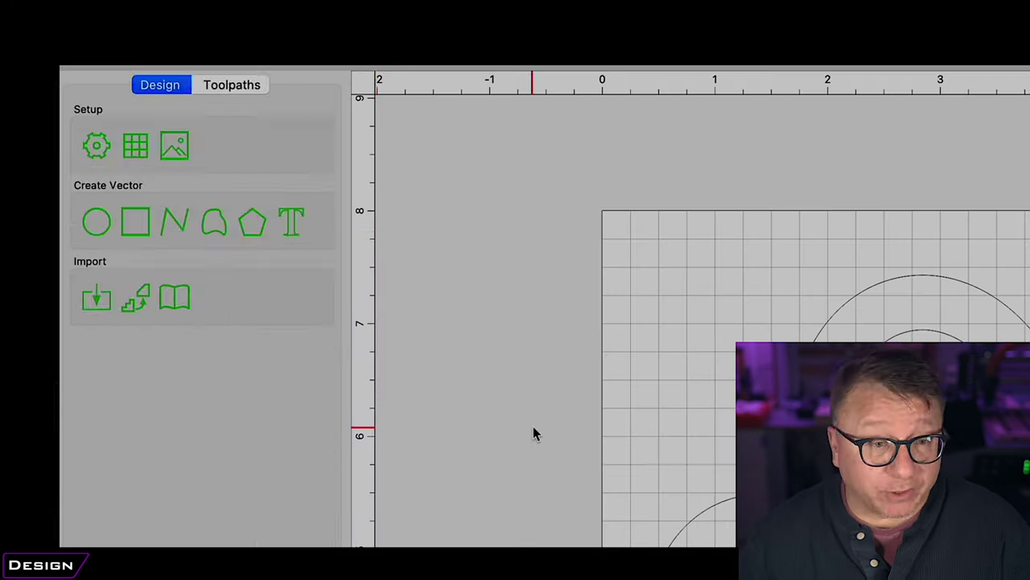
left_click(88, 9)
left_click(167, 247)
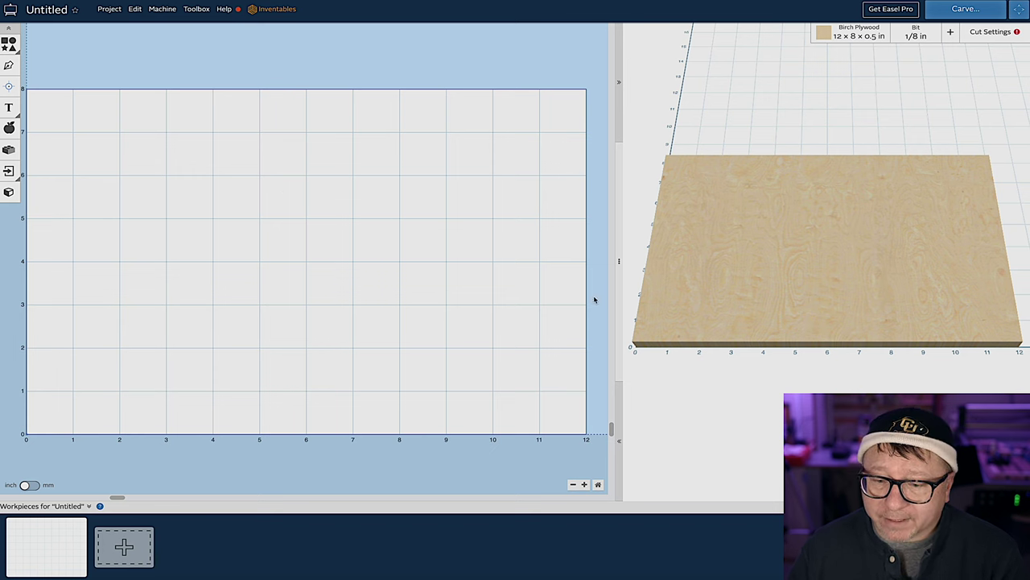
- Drag across the Easel workspace beside the empty 12 × 8 in birch plywood workpiece
left_click_drag(618, 264, 558, 252)
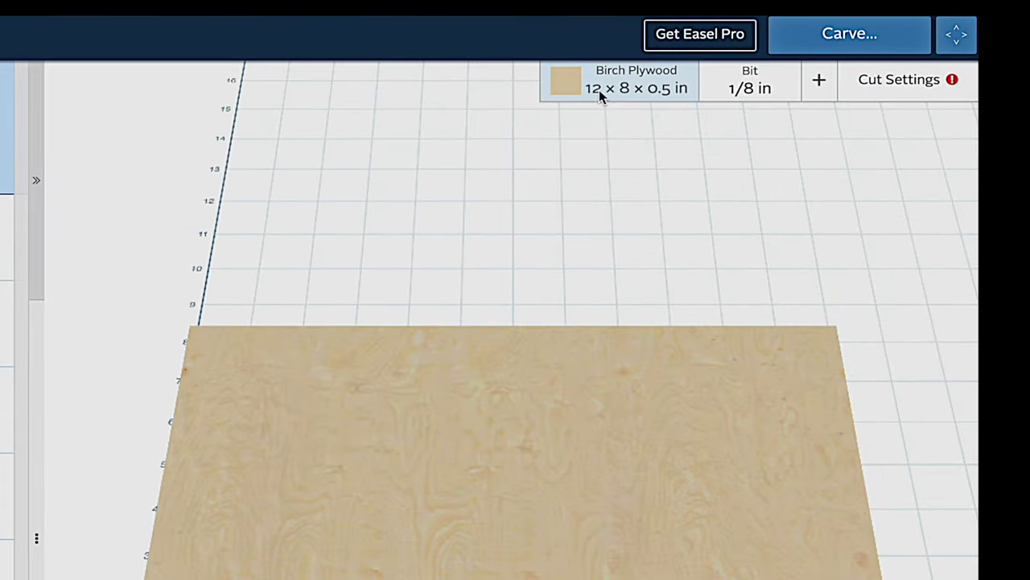
- Change the stock material to Hard Maple
left_click(613, 93)
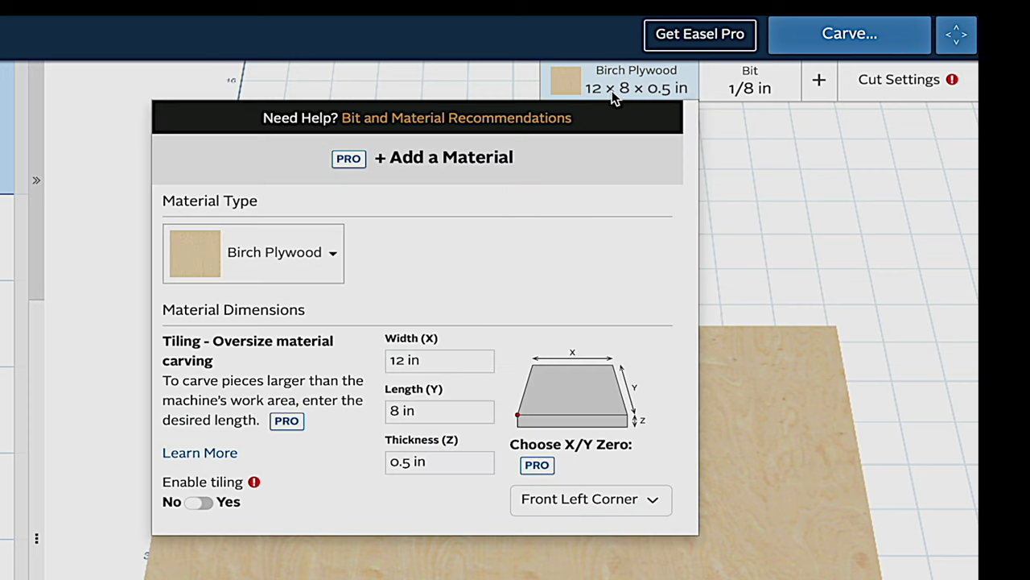
left_click(308, 262)
scroll(321, 382, "down", 4)
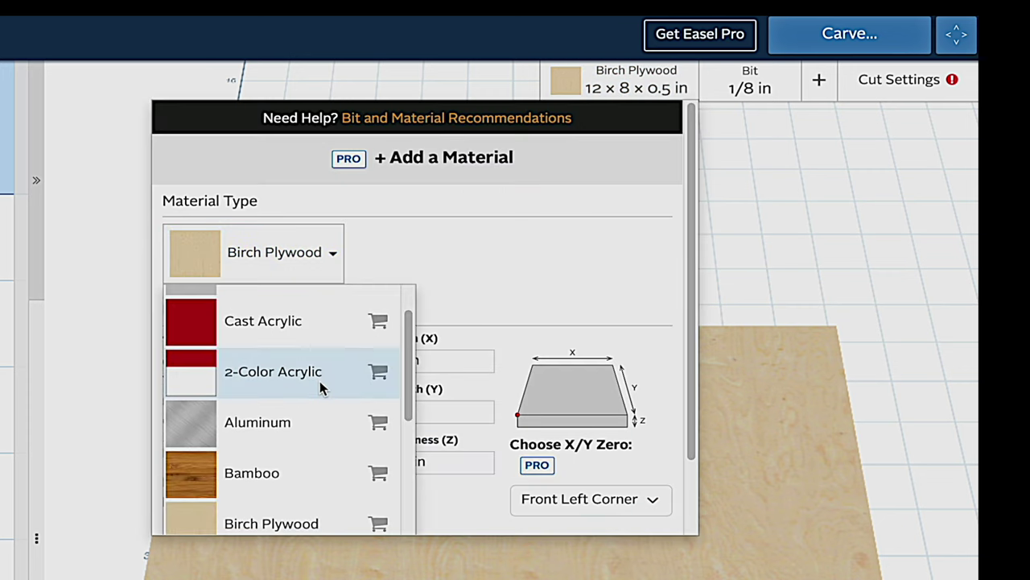
scroll(320, 388, "down", 4)
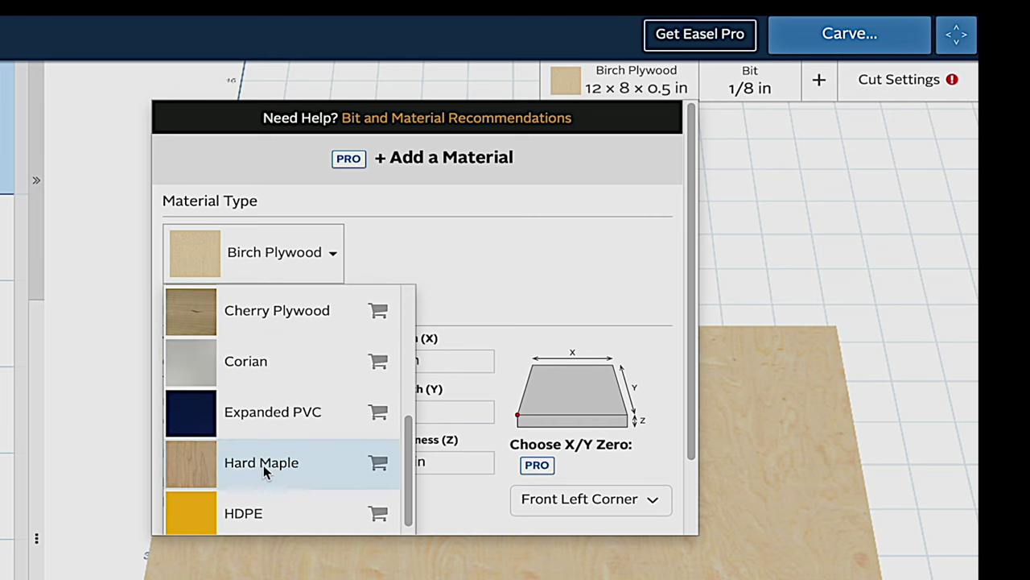
left_click(265, 465)
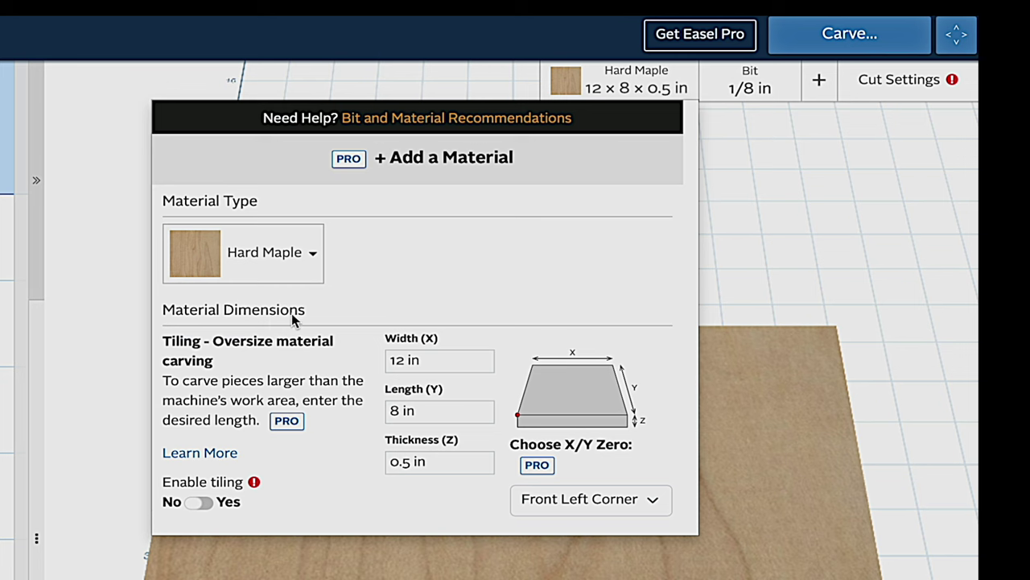
- Set the stock width to 8 in and the thickness to 21 mm
left_click(440, 364)
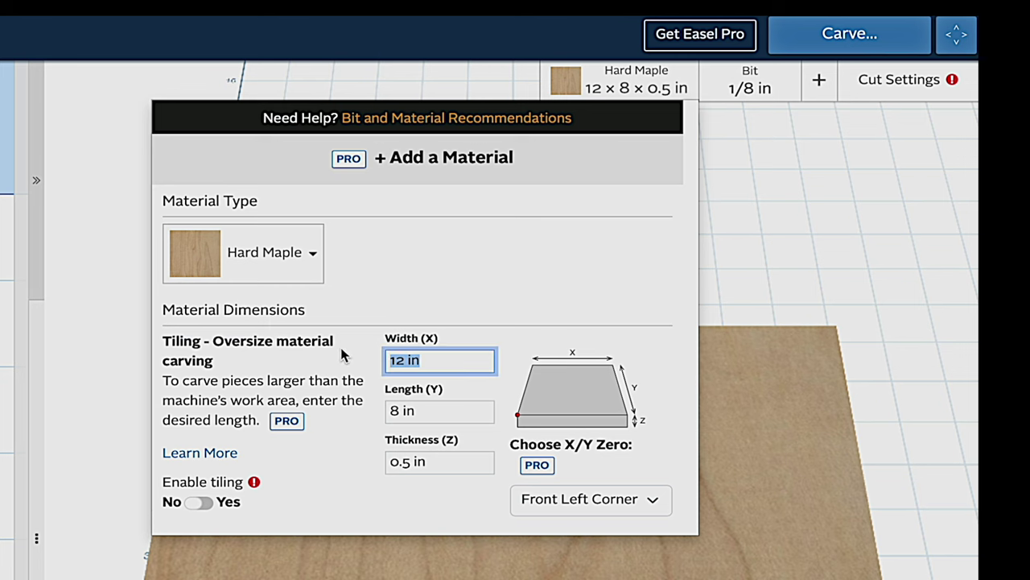
type("8")
key("Tab")
key("Tab")
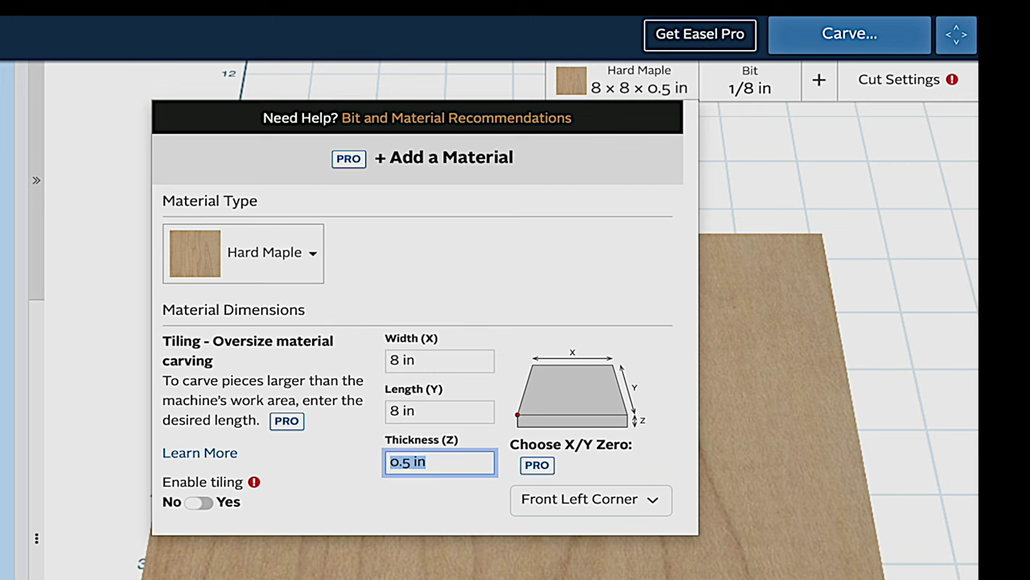
type("21mm")
key("Tab")
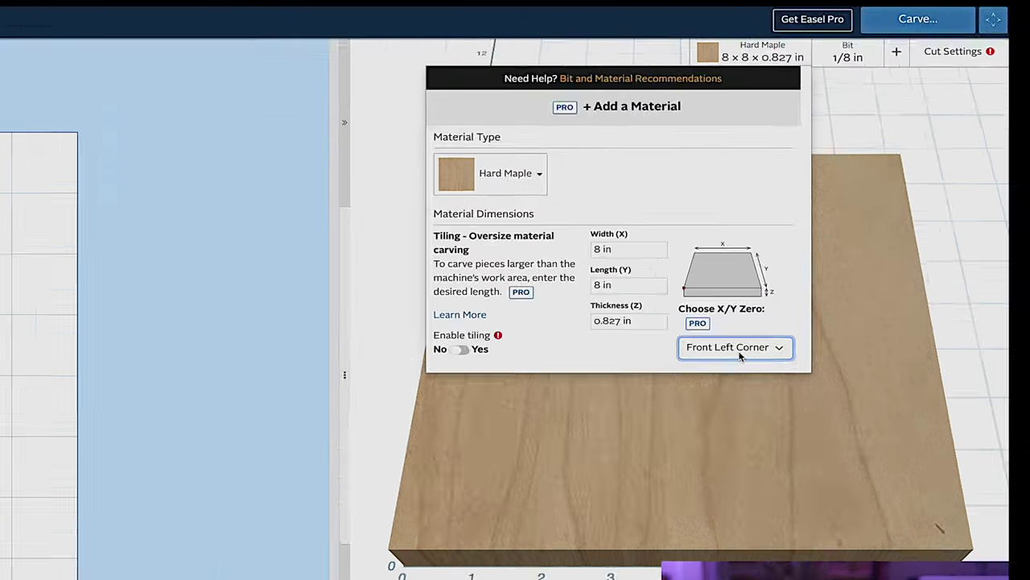
- Keep the X/Y zero at Front Left Corner and close the material settings
left_click(830, 241)
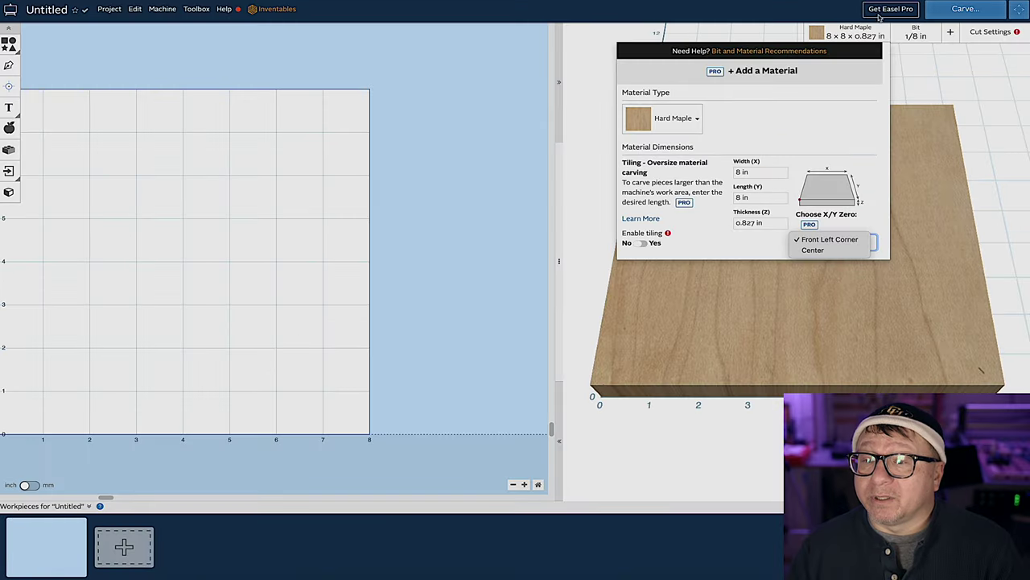
left_click(811, 16)
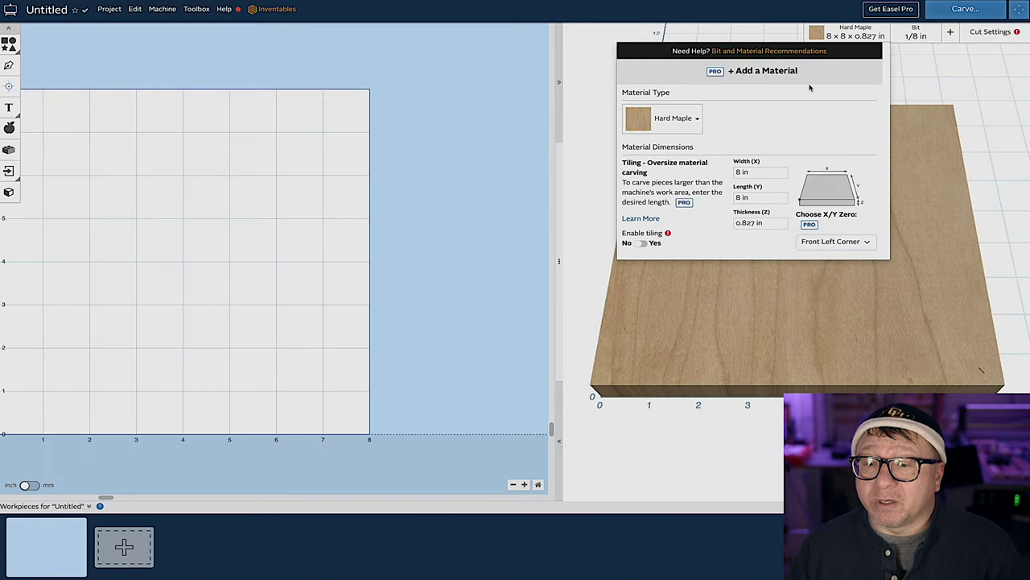
left_click(843, 35)
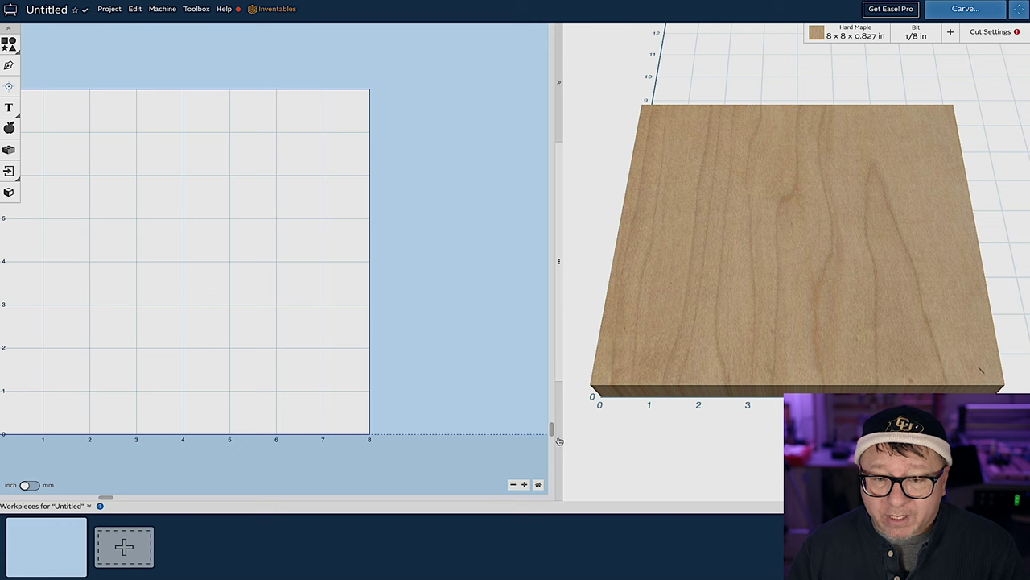
- Collapse the 3-D preview and import dog-foot.svg into the project
left_click(559, 81)
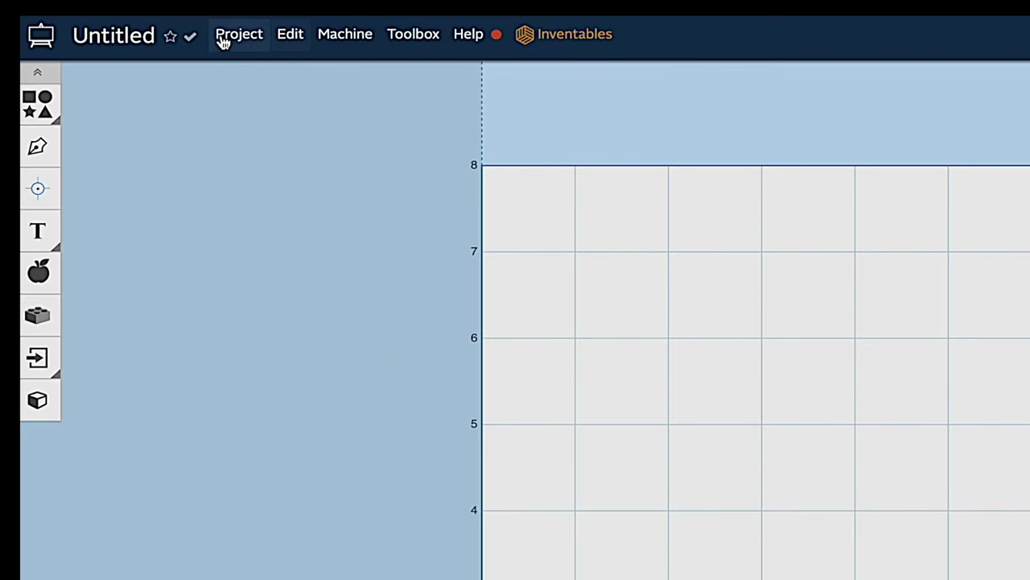
left_click(103, 11)
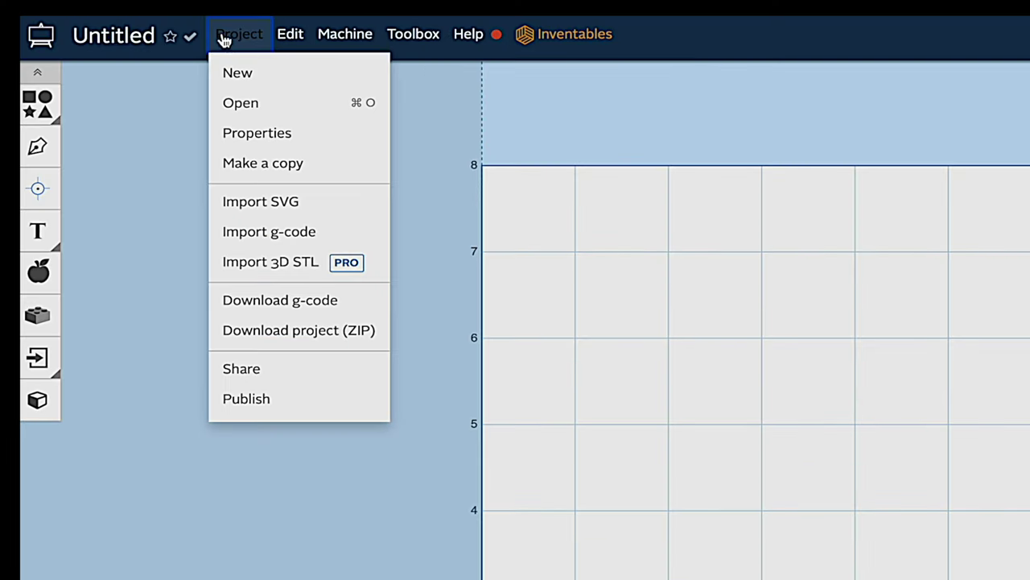
left_click(276, 204)
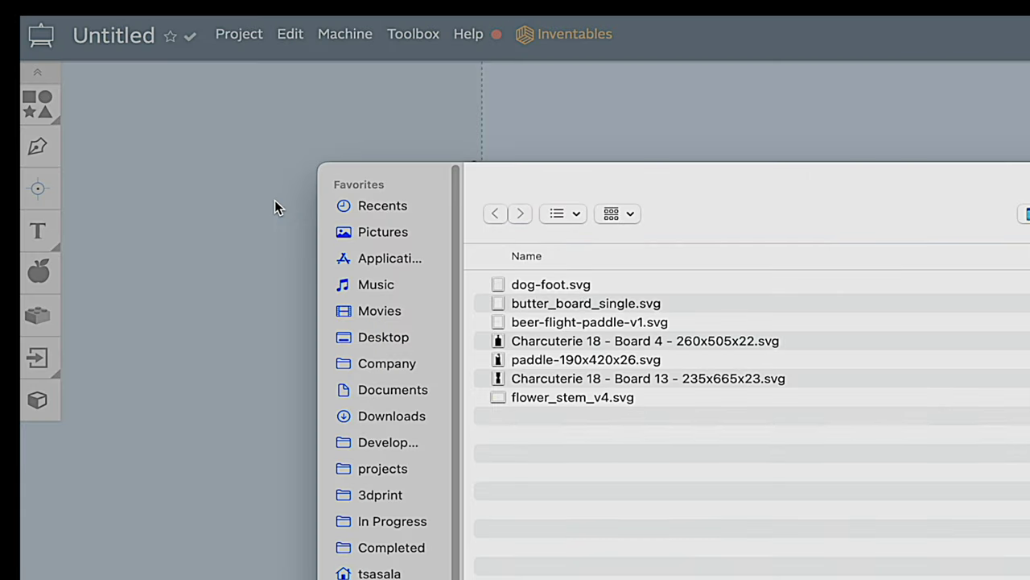
left_click(559, 286)
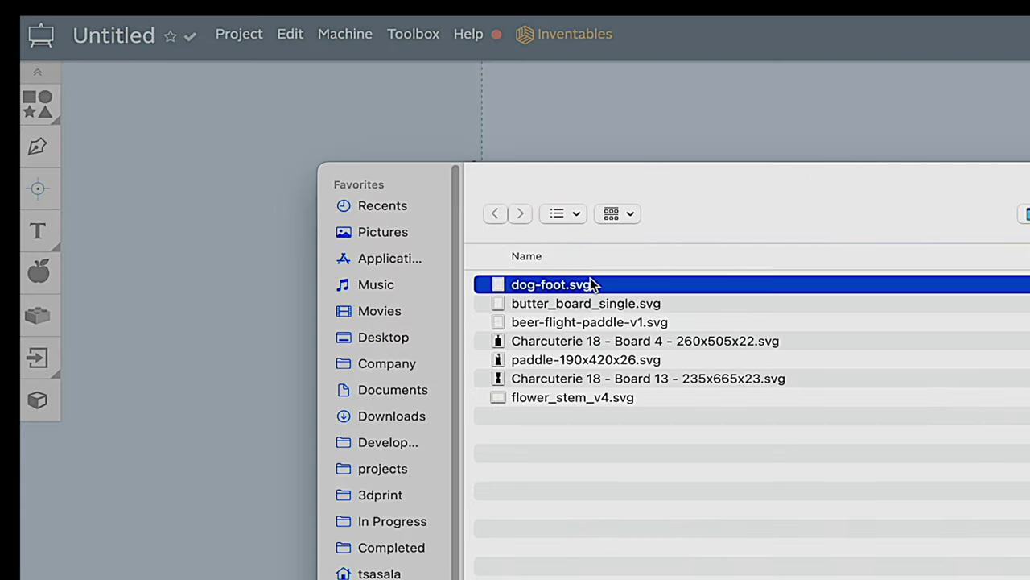
key("Return")
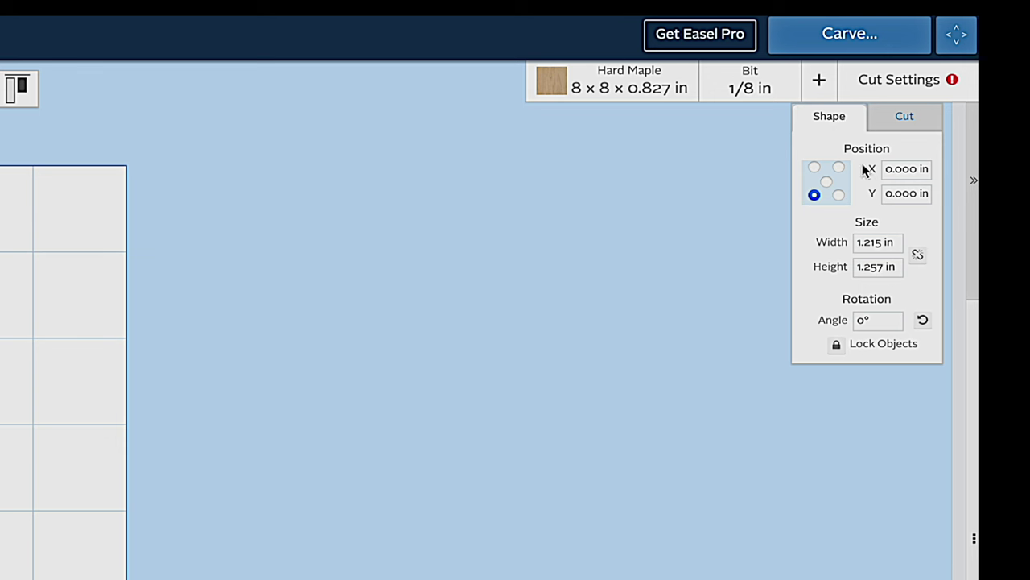
- Lock the paw's proportions and resize it to 8 in, then 8.25 in wide
left_click(917, 255)
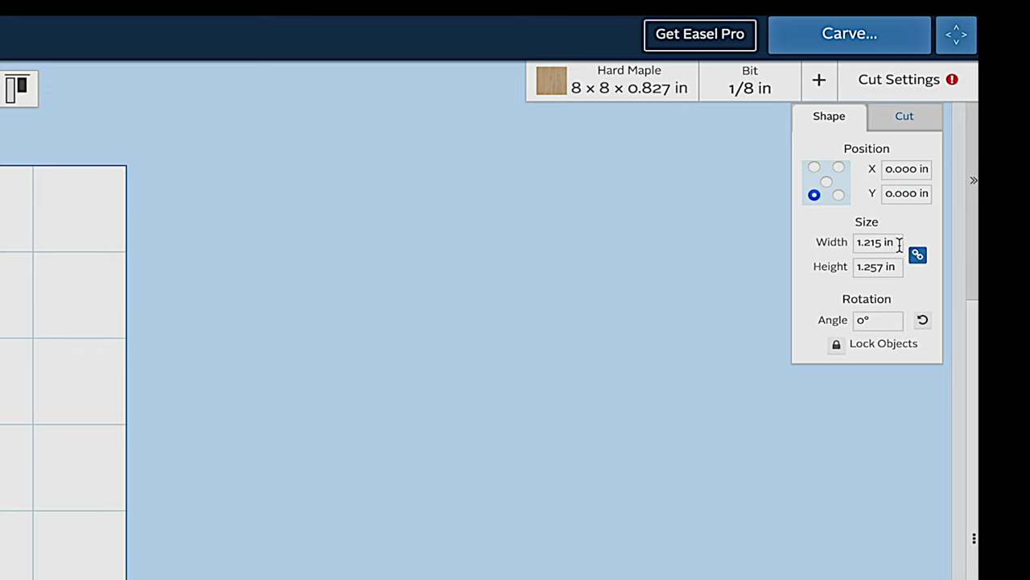
left_click_drag(895, 243, 835, 240)
type("8")
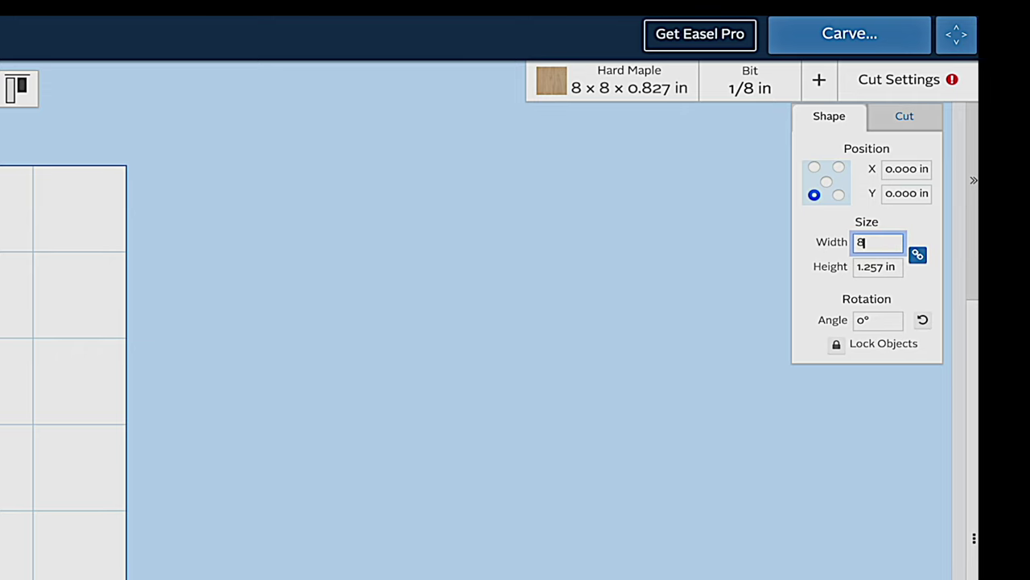
key("Tab")
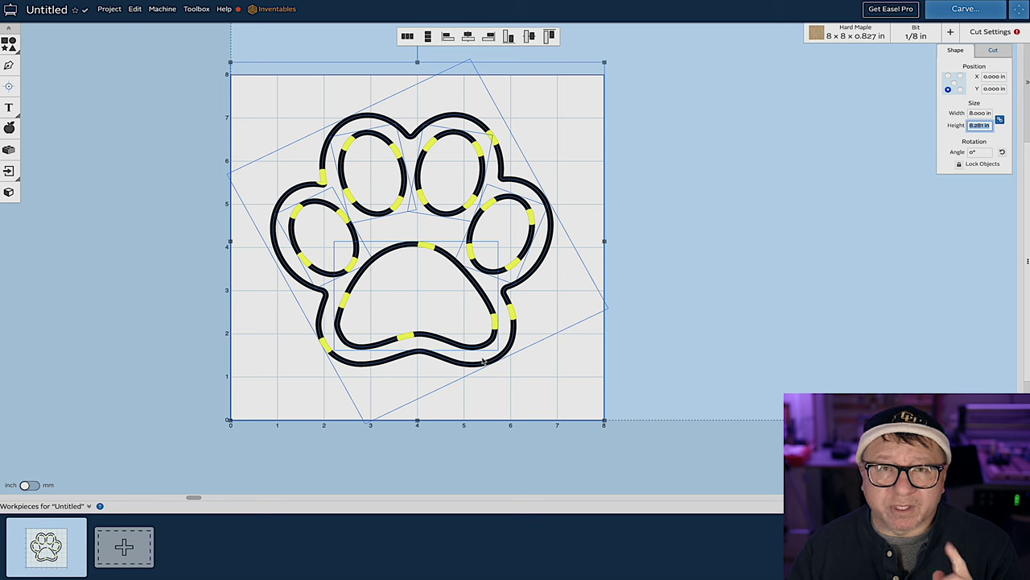
left_click(978, 114)
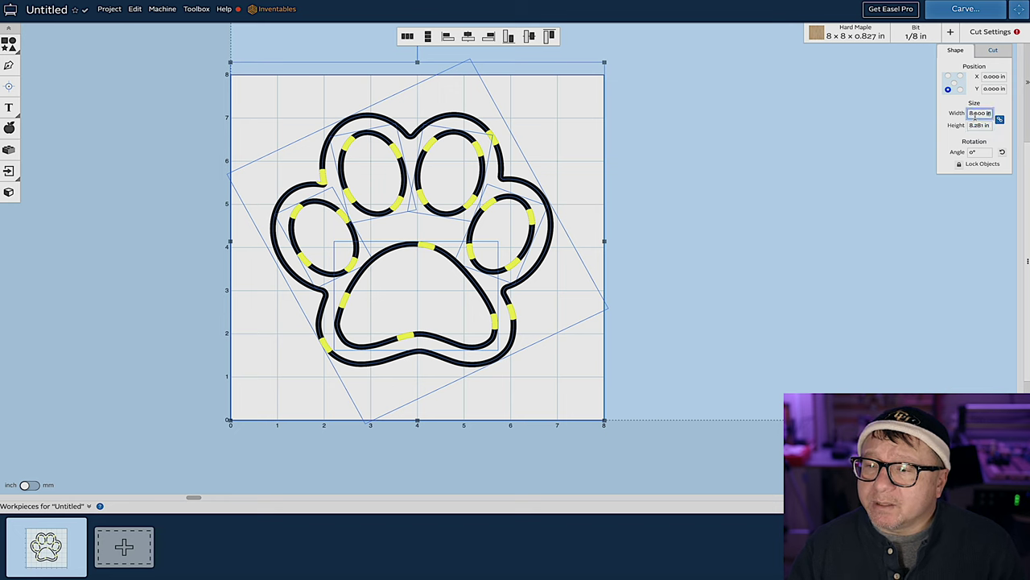
type("8")
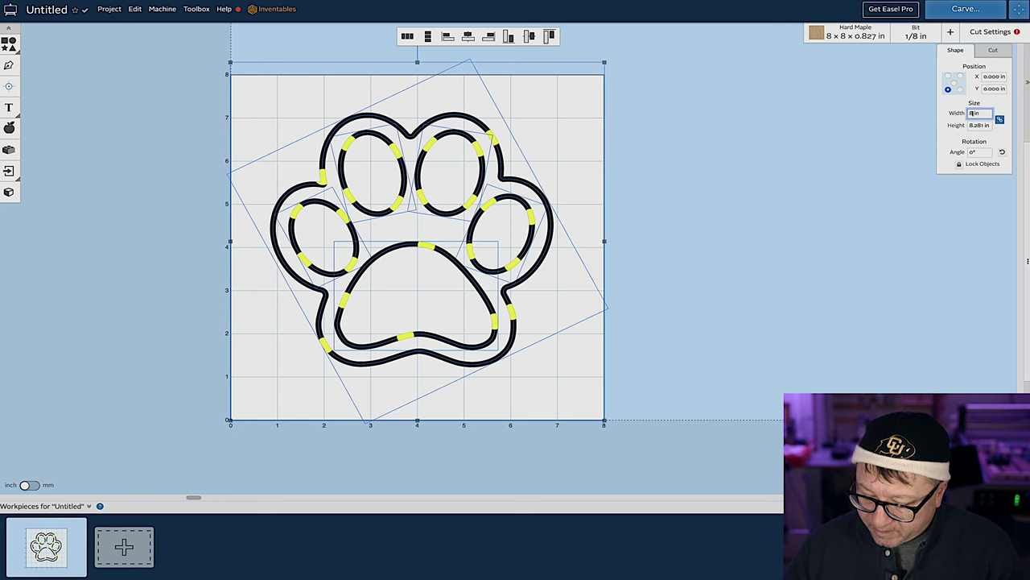
key("Return")
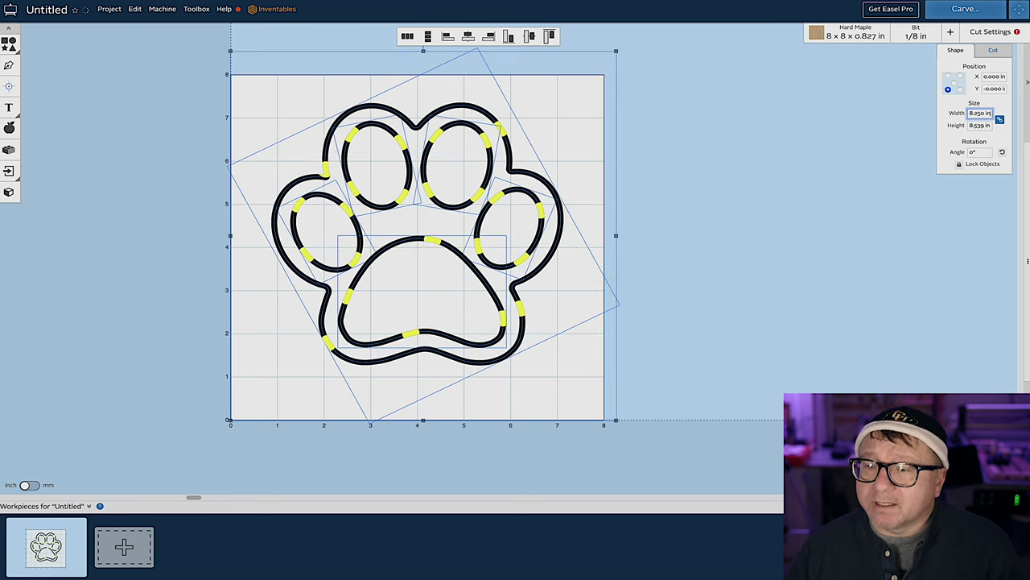
- Step the width through 8.5 and 9 to 9.25 in, then centre the paw on the material
double_click(977, 114)
type("8.5")
key("Return")
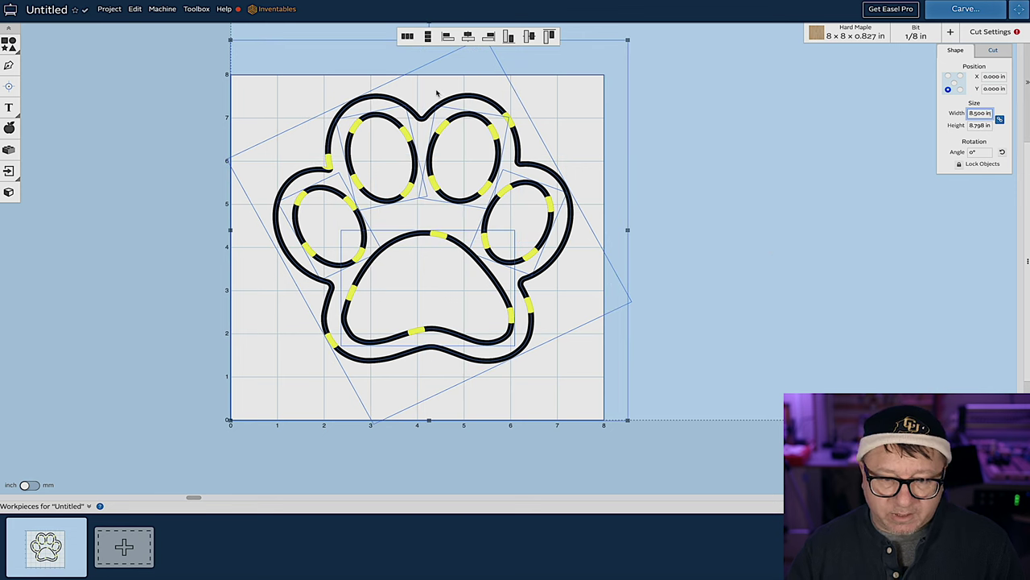
type("9")
key("Return")
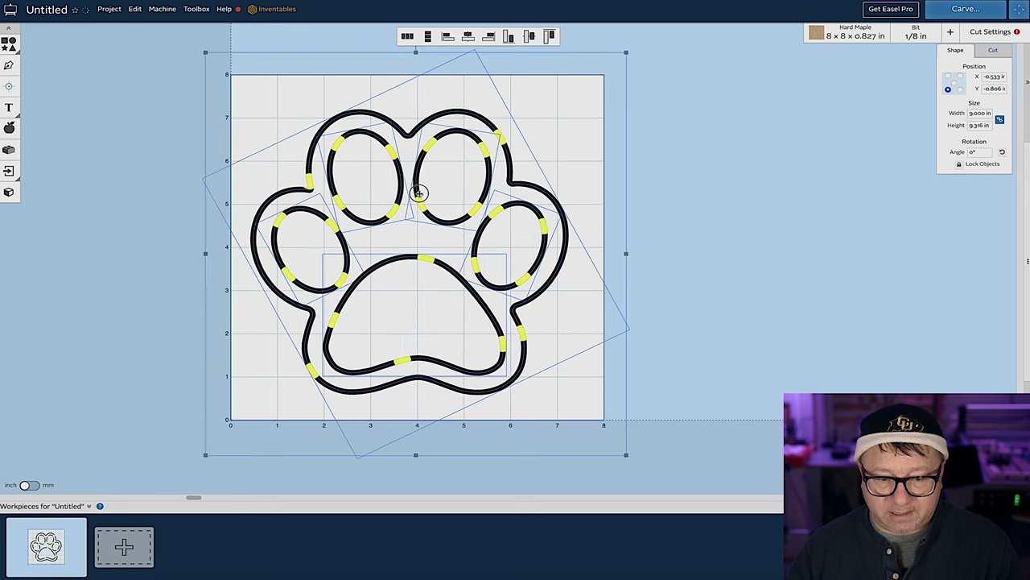
double_click(978, 114)
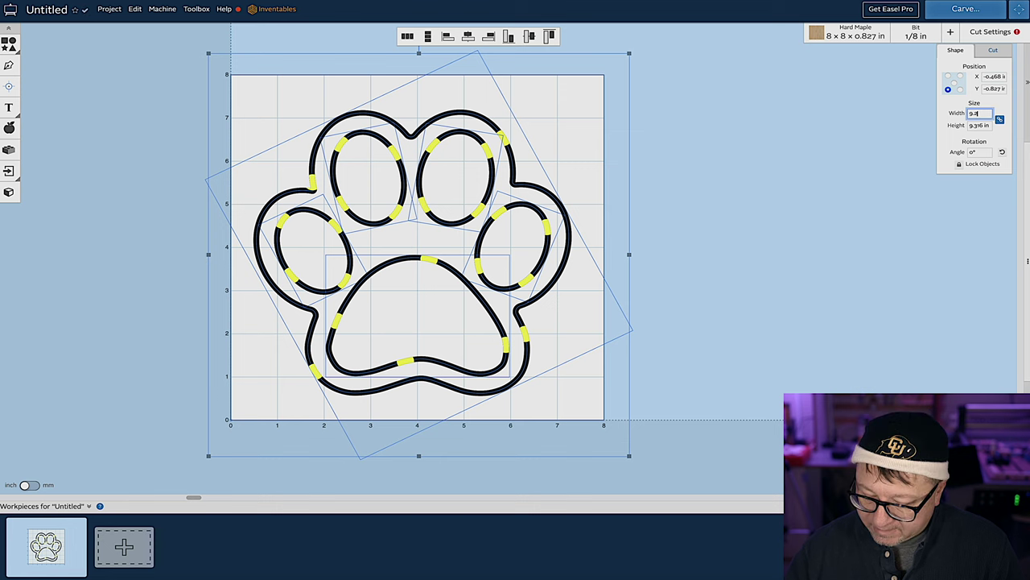
type("9.25")
key("Return")
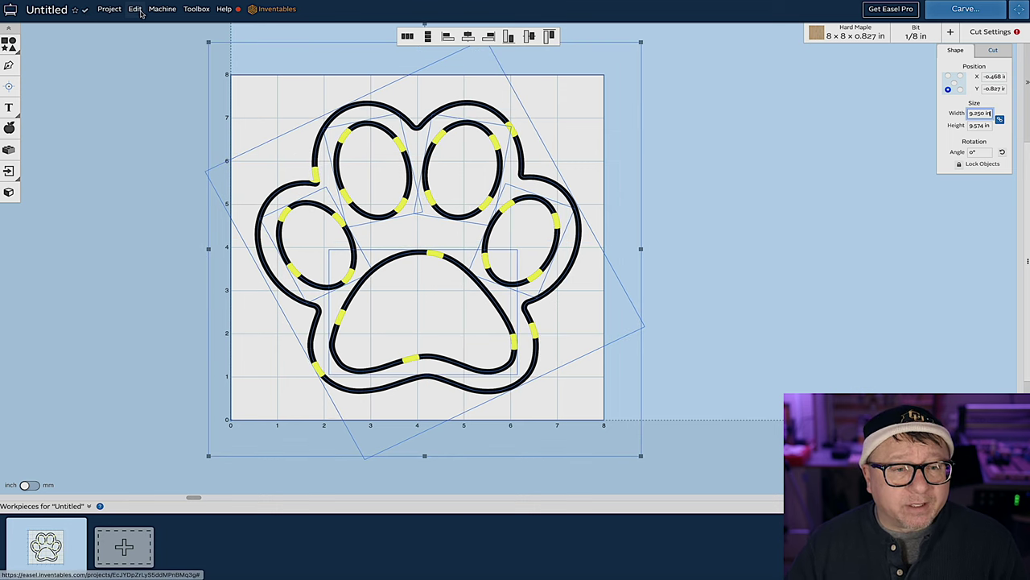
left_click(134, 9)
left_click(149, 294)
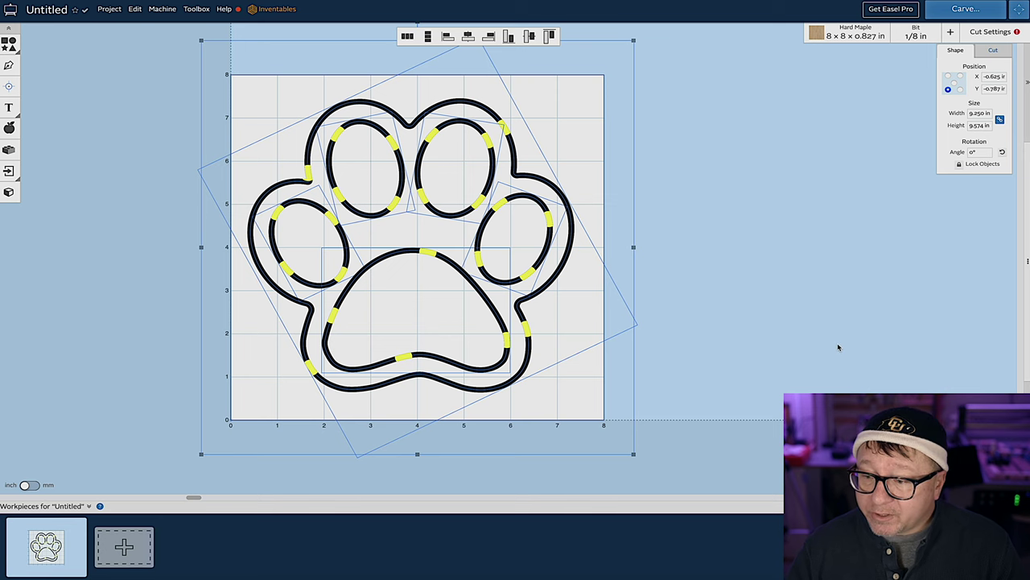
- Set the paw design's cut depth to 0 in
left_click(569, 150)
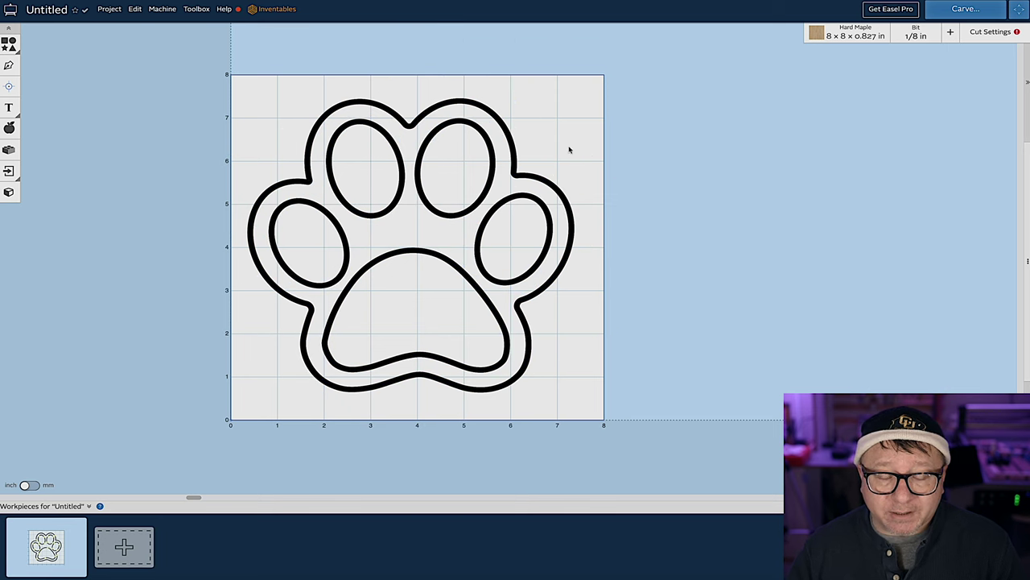
left_click(392, 113)
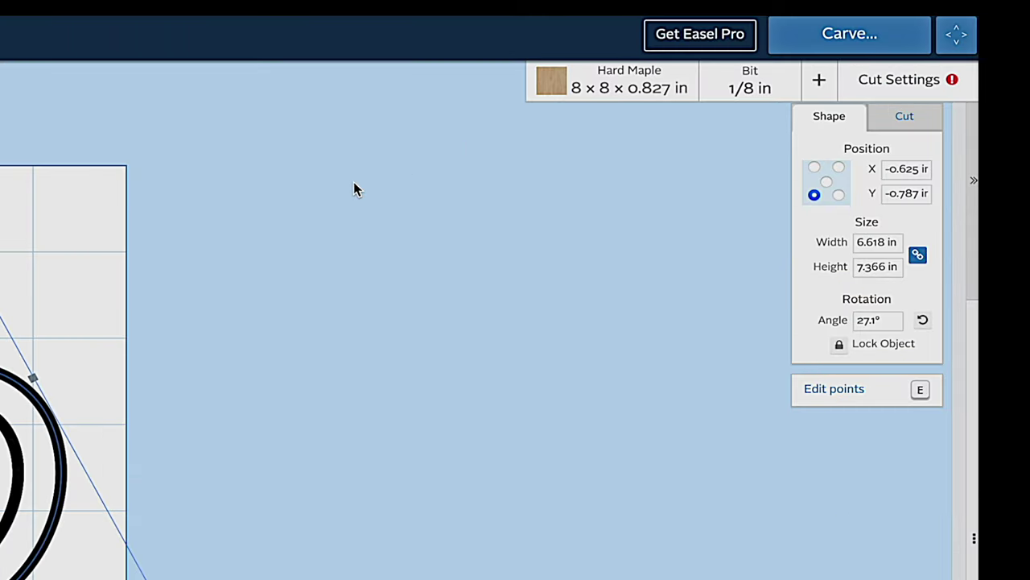
left_click(910, 117)
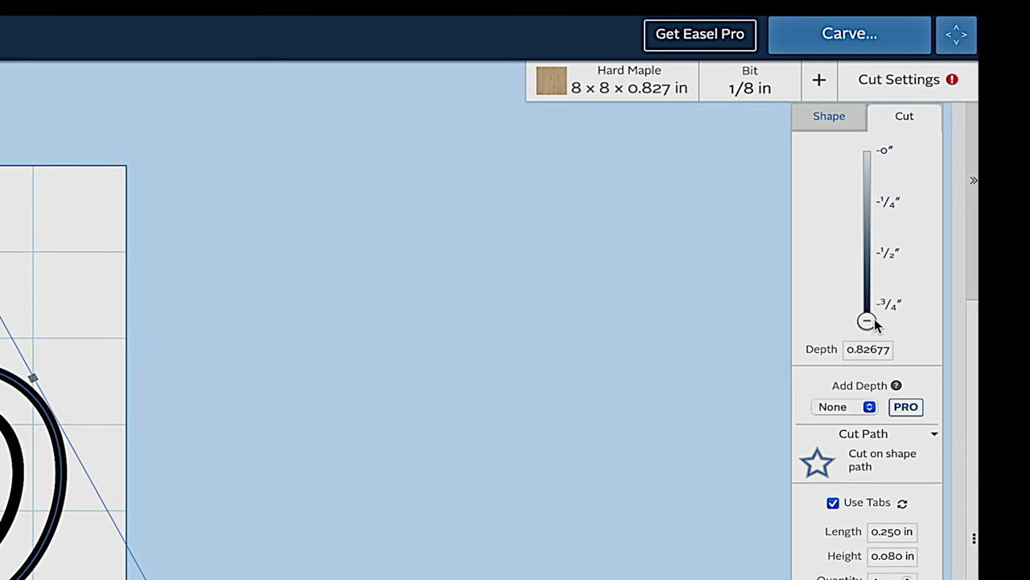
left_click_drag(874, 326, 877, 91)
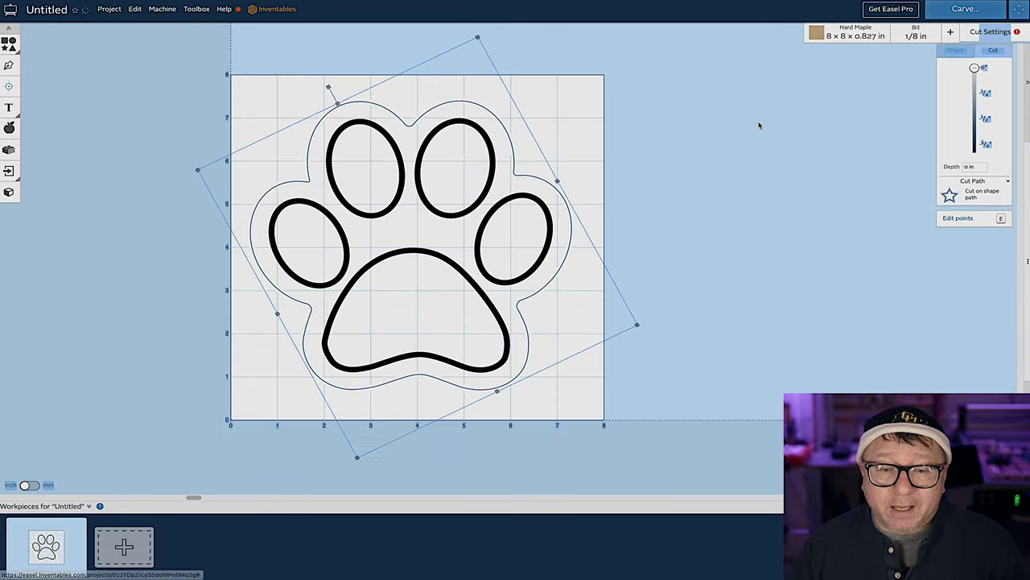
left_click(758, 124)
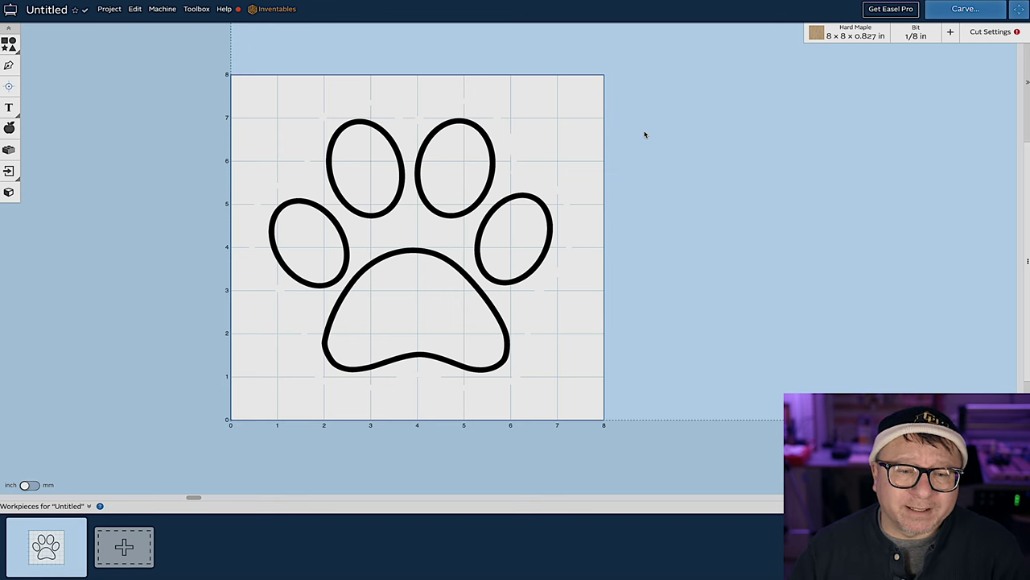
- Zoom in, delete the outer paw outline, and zoom back out
scroll(330, 137, "up", 5)
scroll(311, 166, "down", 5)
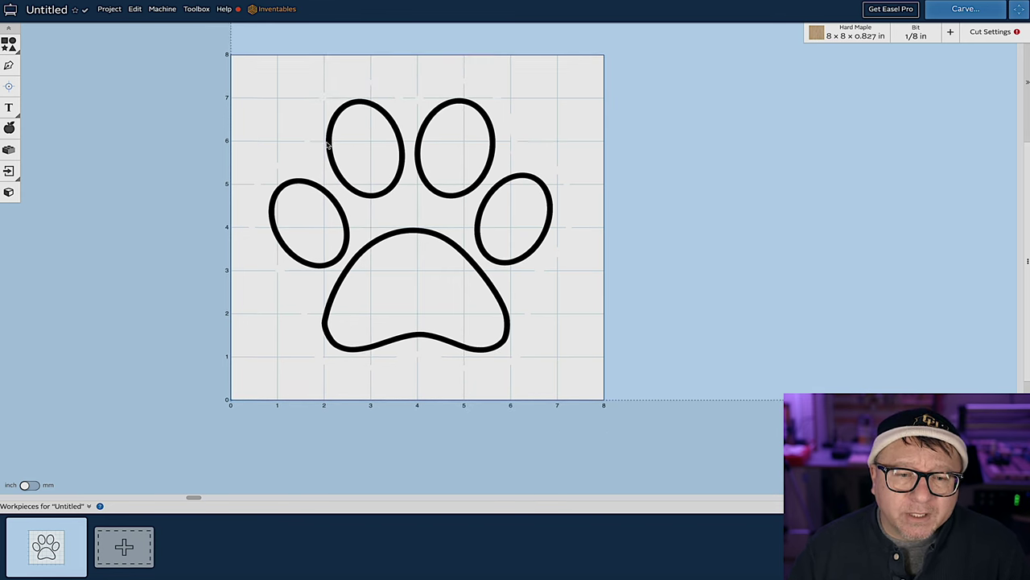
scroll(322, 153, "left", 3)
scroll(326, 142, "up", 5, "ctrl")
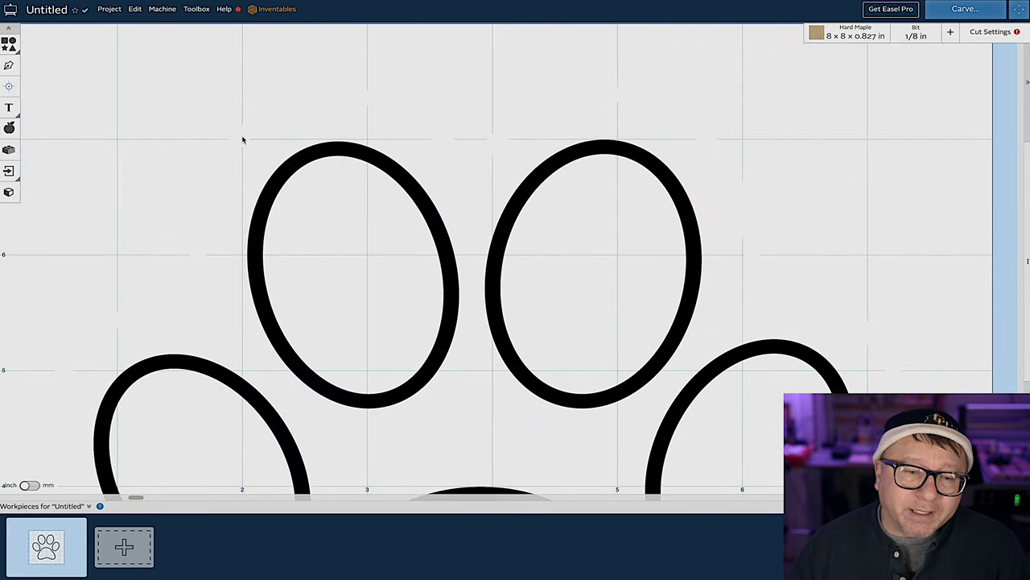
left_click(266, 126)
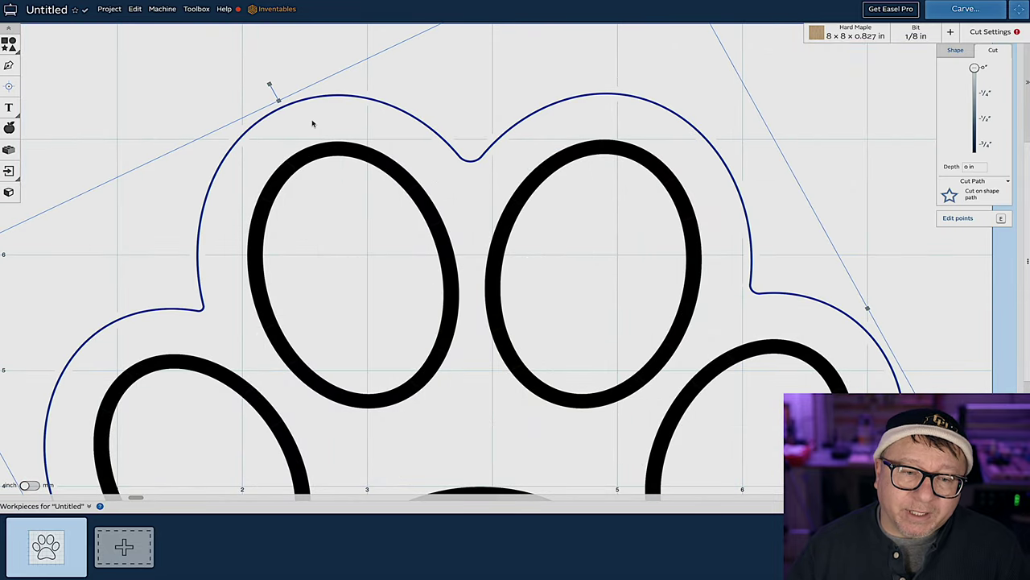
key("Delete")
scroll(389, 121, "down", 5, "ctrl")
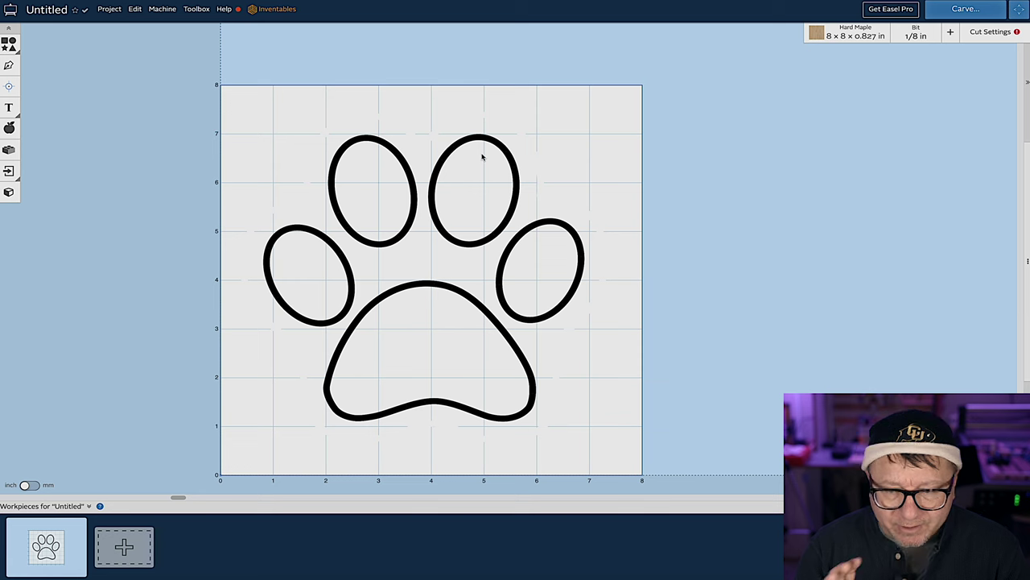
- Select the four toes and the main pad together
left_click(375, 140)
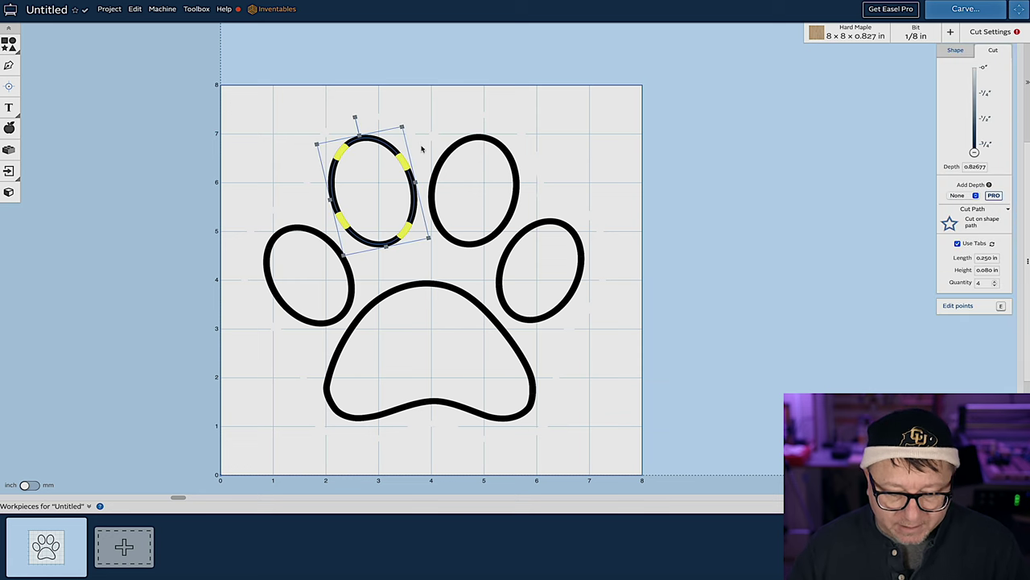
left_click(499, 146, "shift")
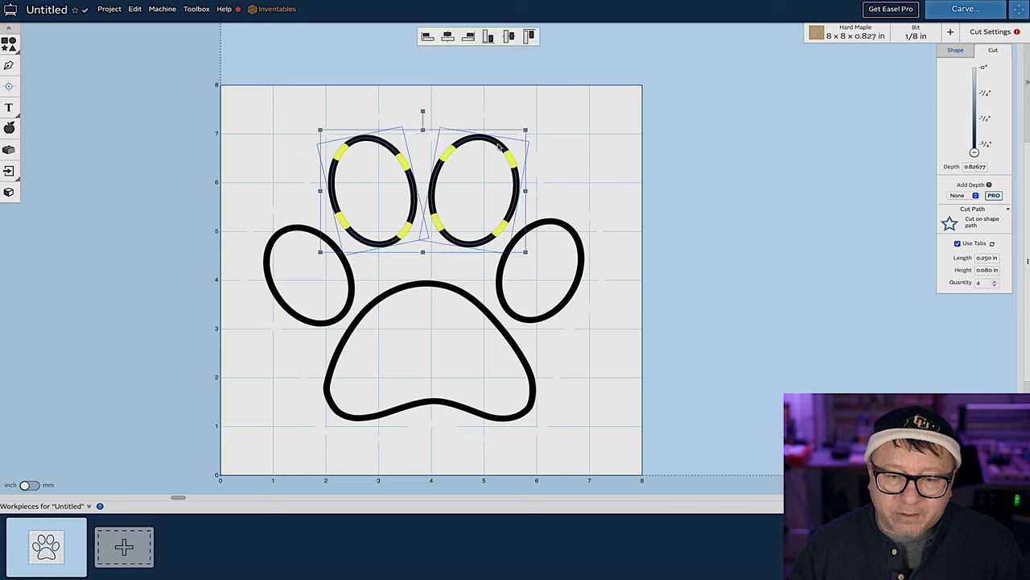
left_click(545, 227, "shift")
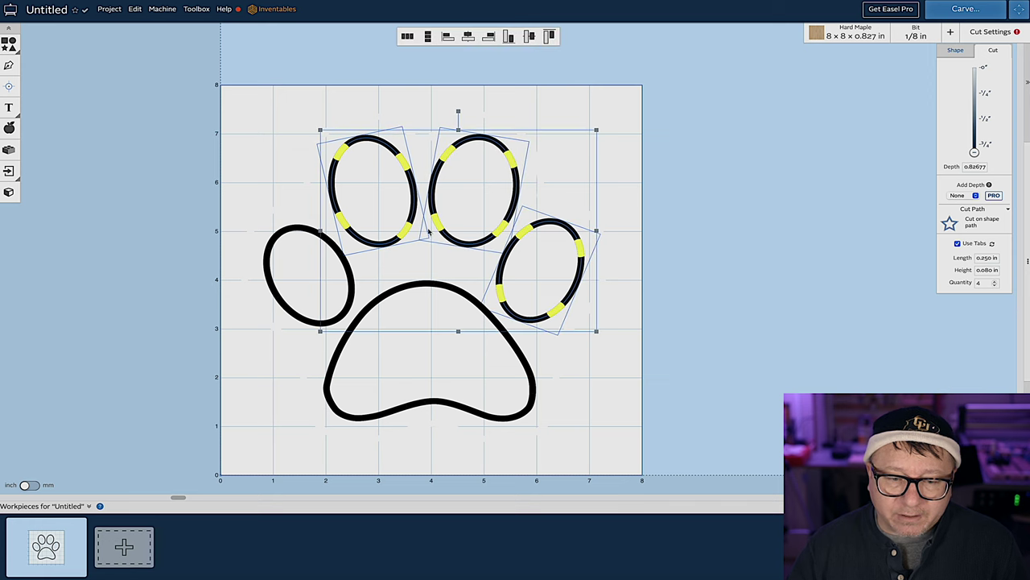
left_click(308, 231, "shift")
left_click(427, 287, "shift")
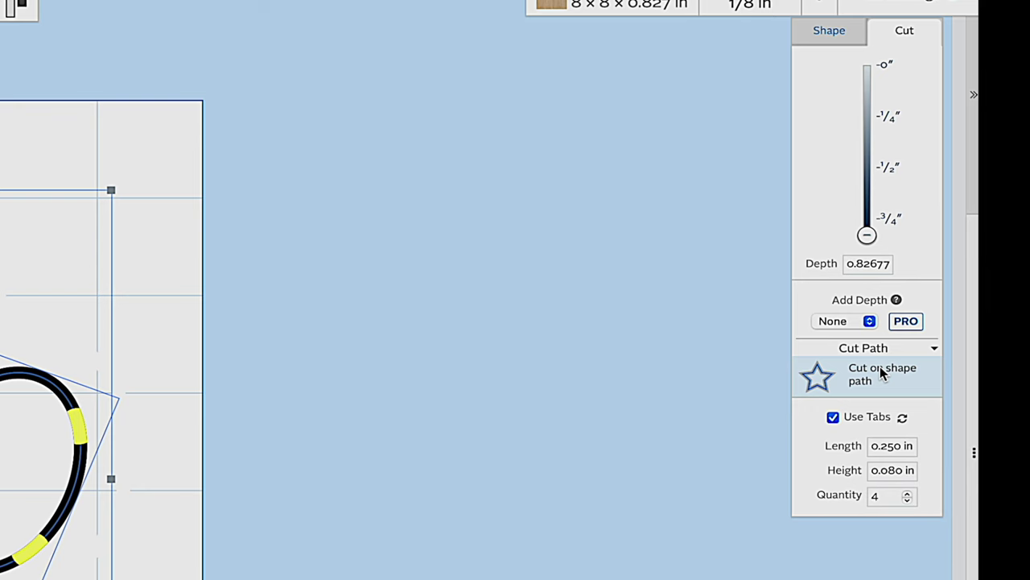
- Make the selected shapes Clear out a pocket cuts at 15 mm depth
left_click(881, 367)
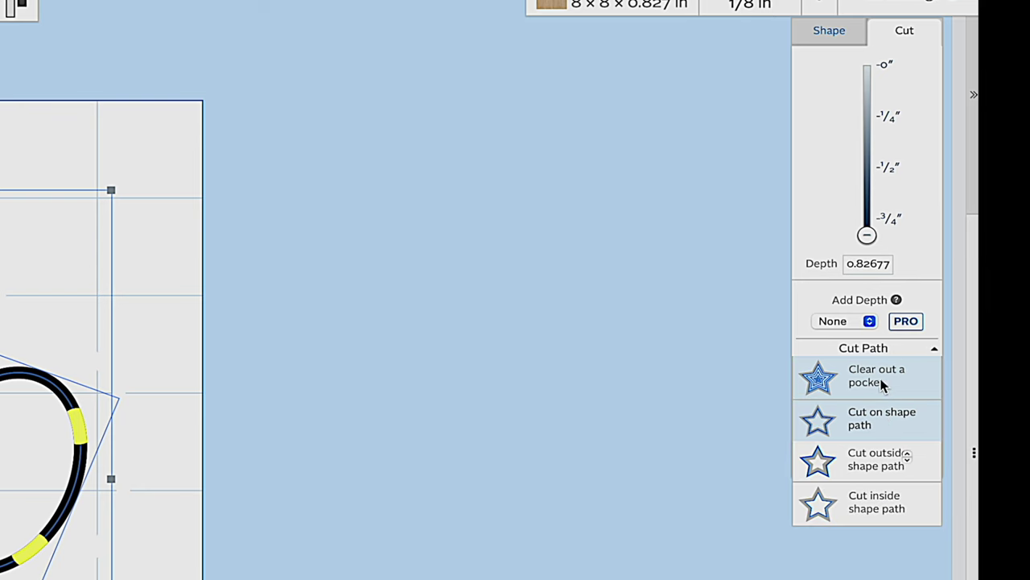
left_click(879, 383)
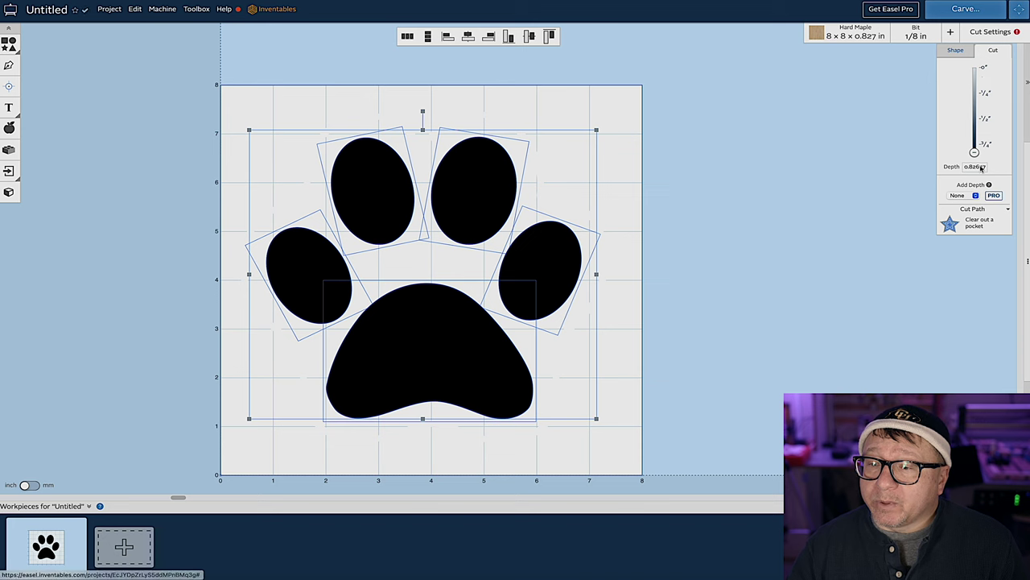
double_click(977, 166)
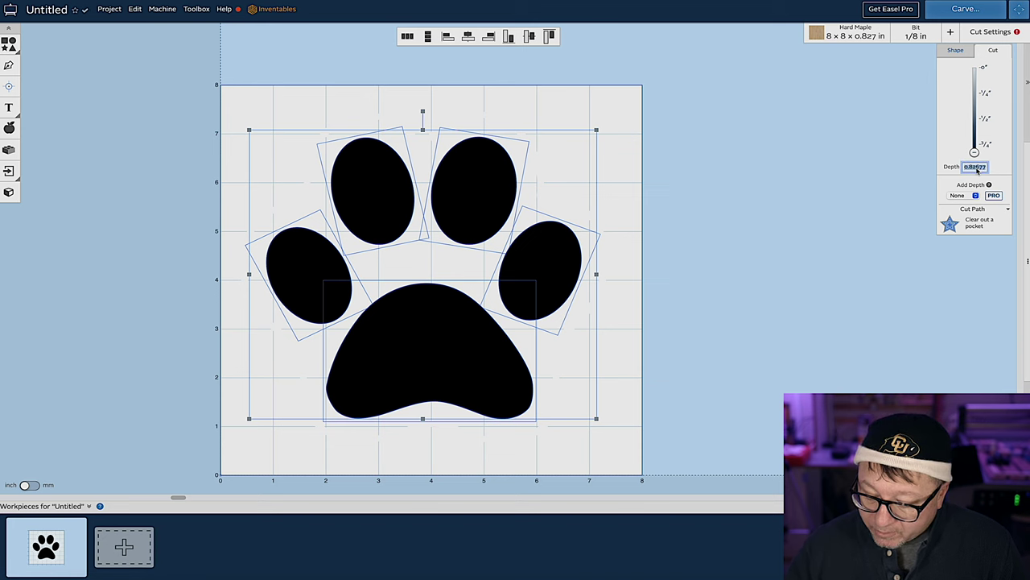
type("15mm")
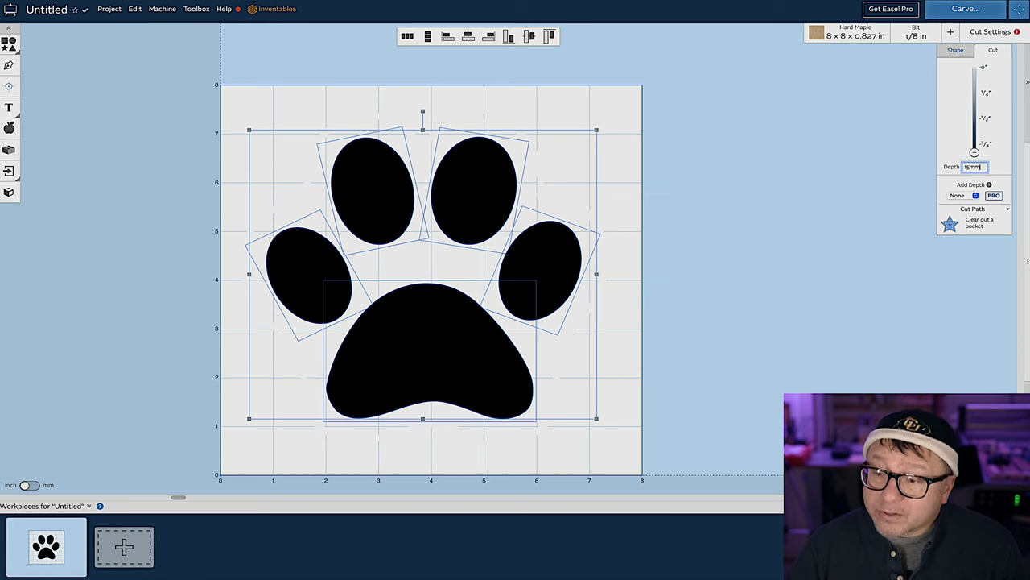
key("Return")
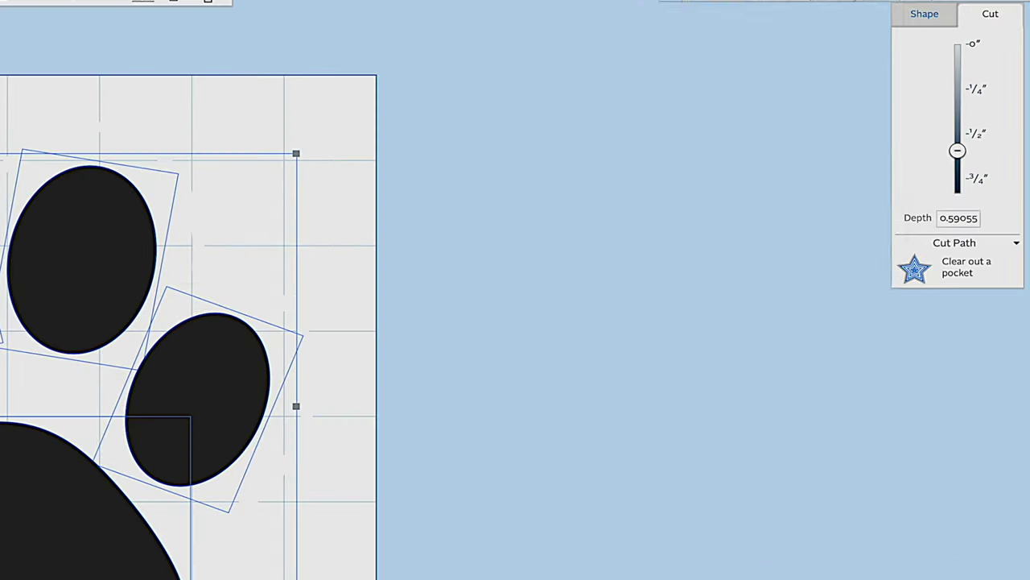
left_click(915, 36)
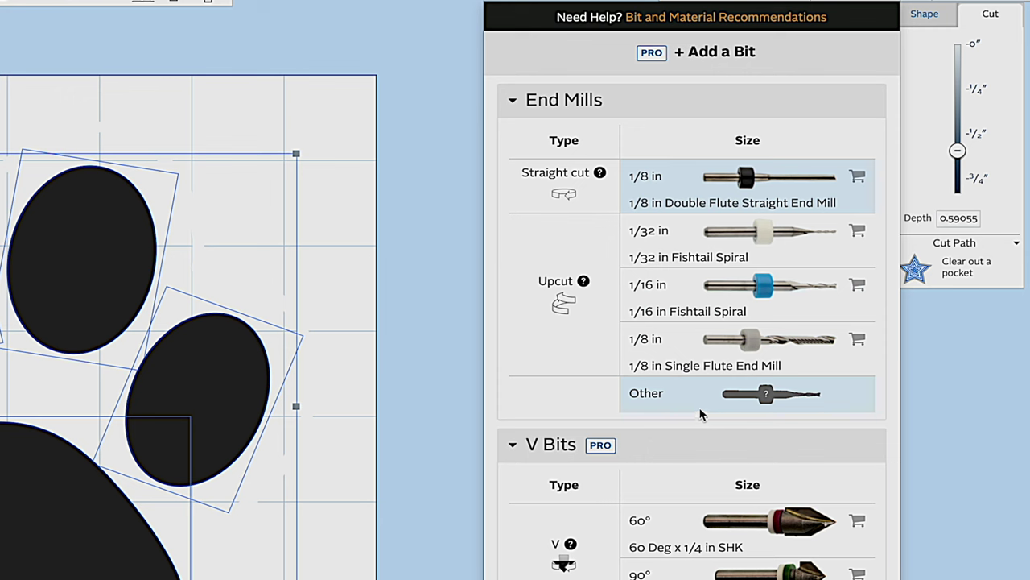
- Choose a custom end mill with a 0.75 in width and close the bit list
left_click(649, 397)
left_click_drag(685, 416, 730, 408)
type(".75")
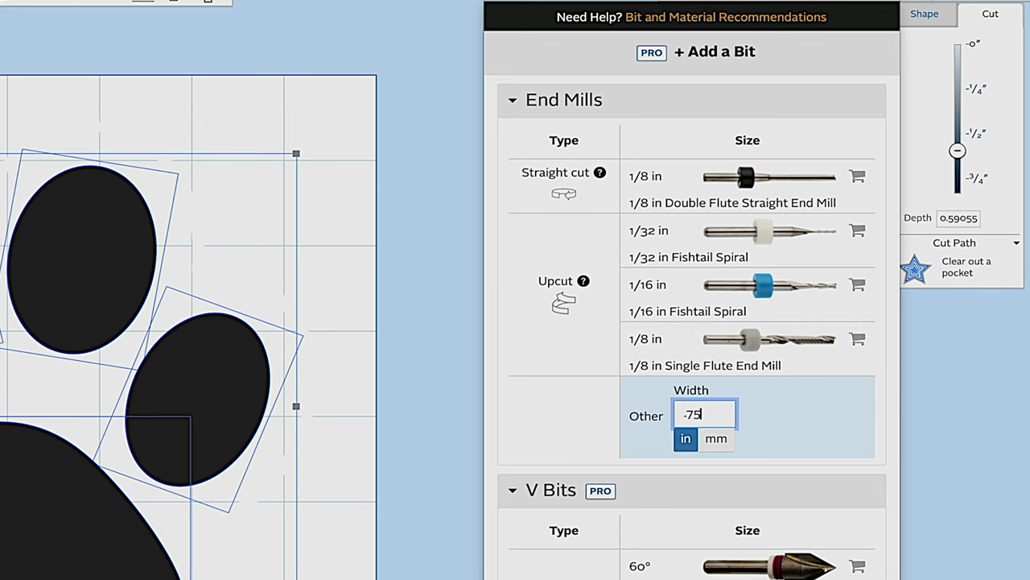
left_click(811, 412)
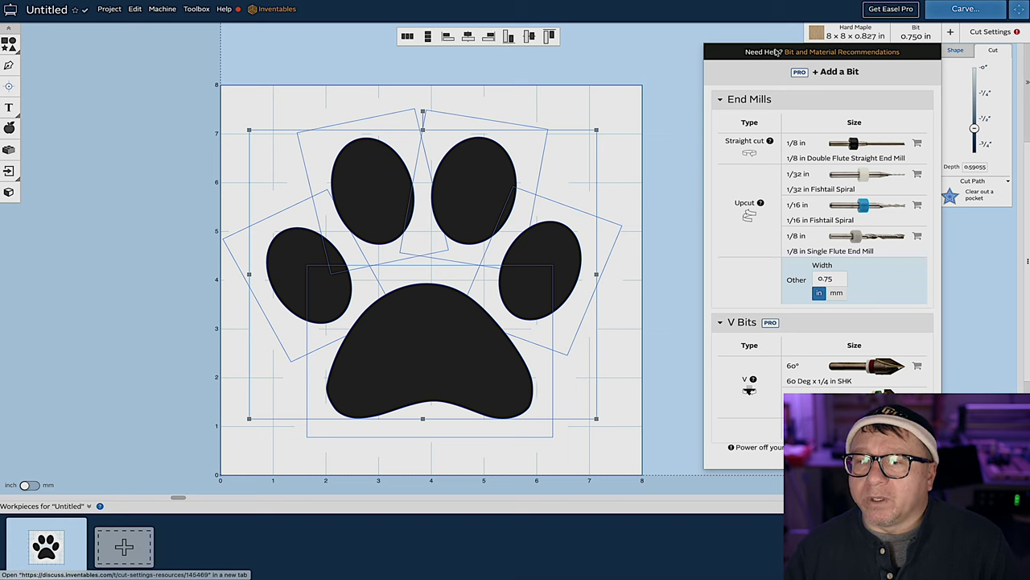
left_click(927, 35)
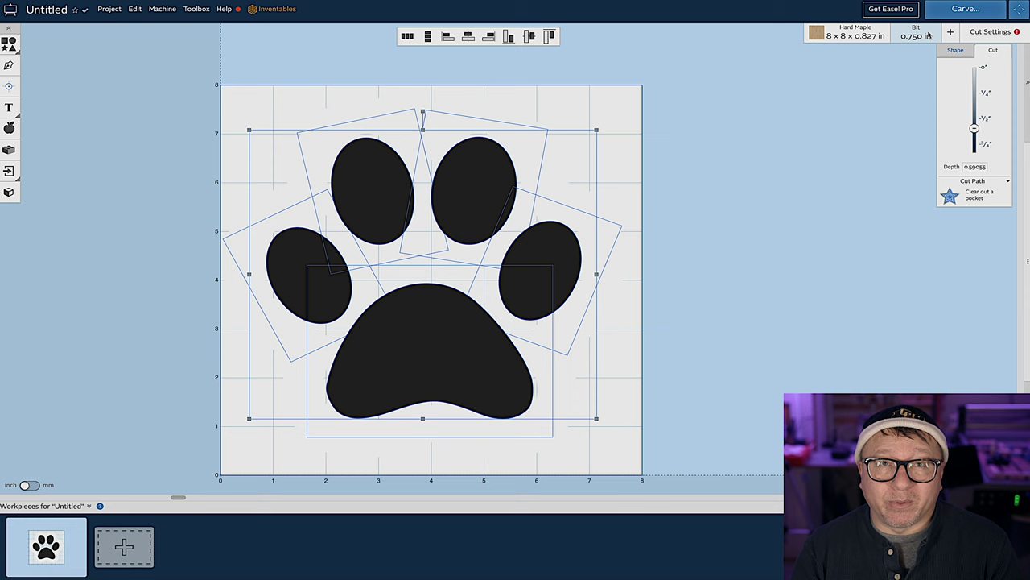
- Switch to manual cut settings: 80 in/min feed, 40 in/min plunge, 0.125 in per pass
left_click(987, 34)
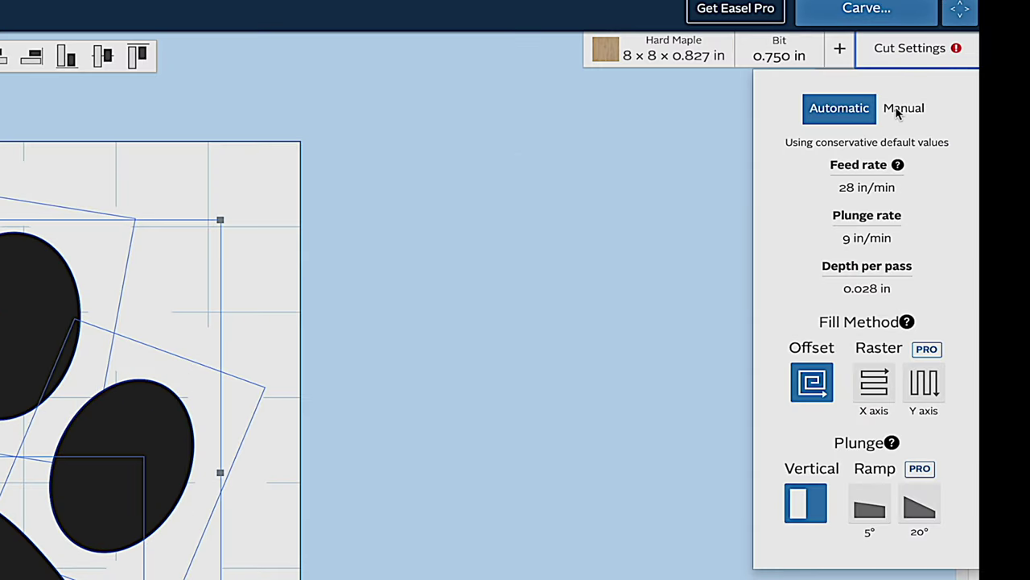
left_click(902, 109)
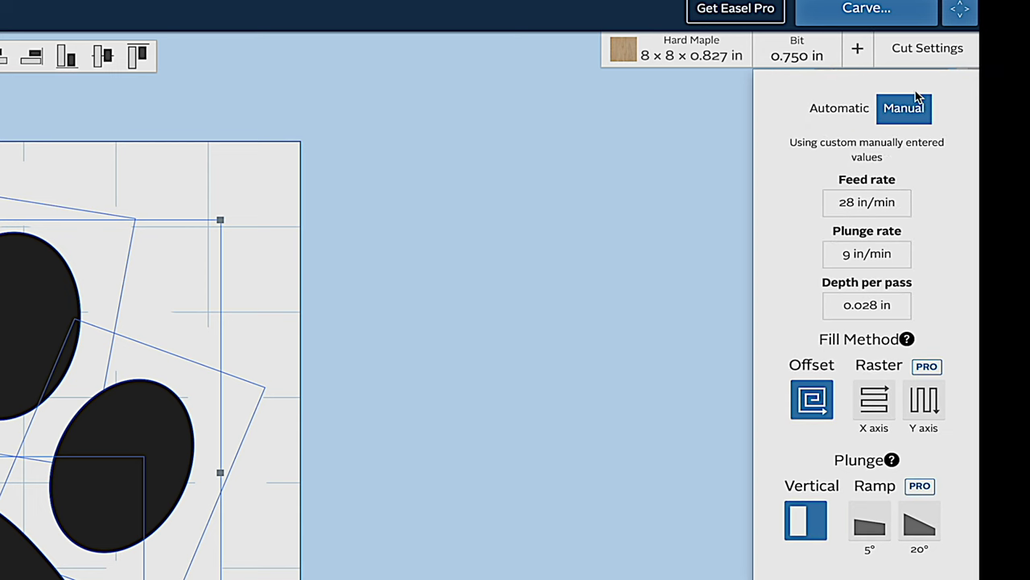
left_click_drag(840, 203, 939, 207)
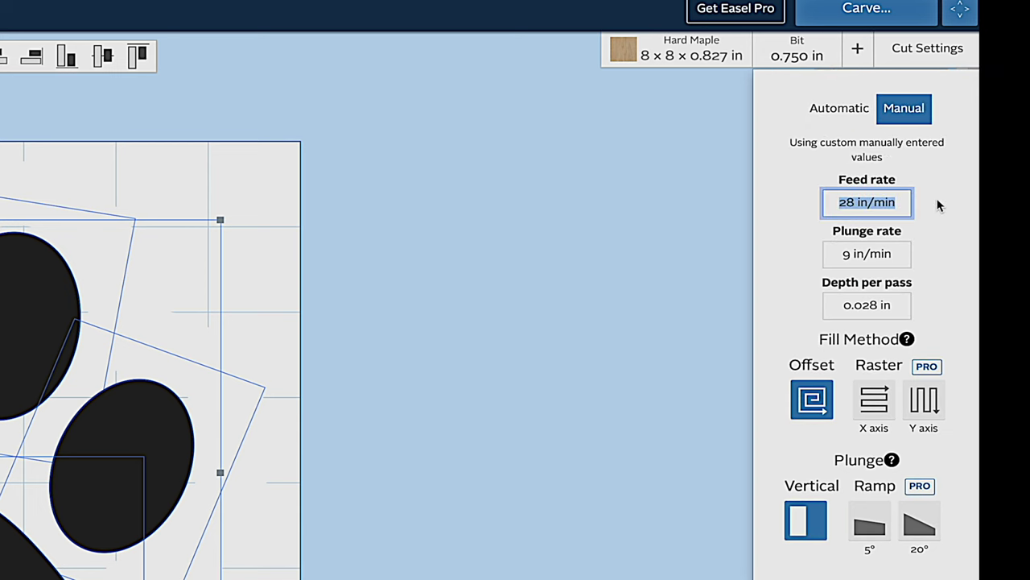
type("80")
key("Tab")
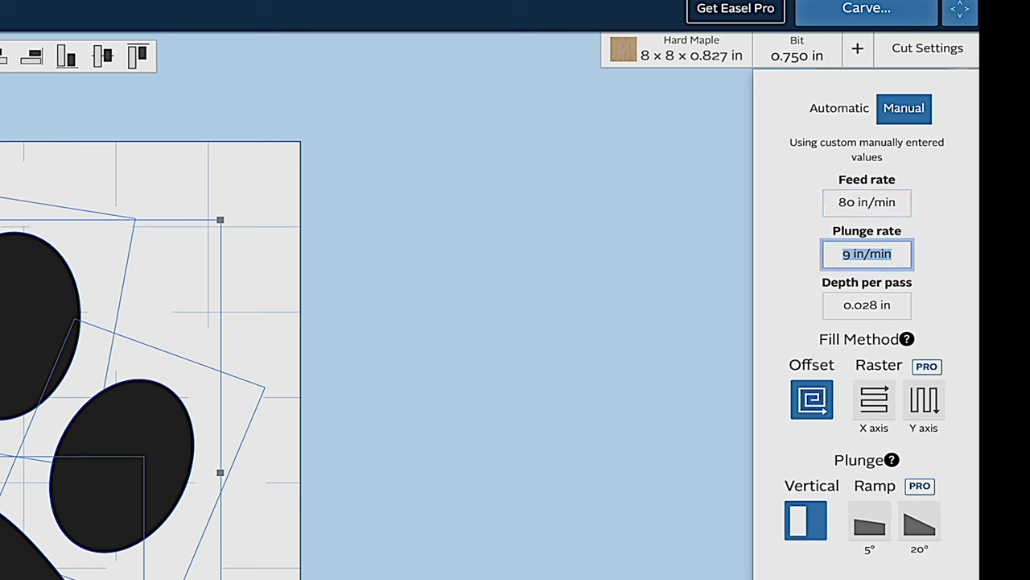
type("40")
key("Tab")
type(".125")
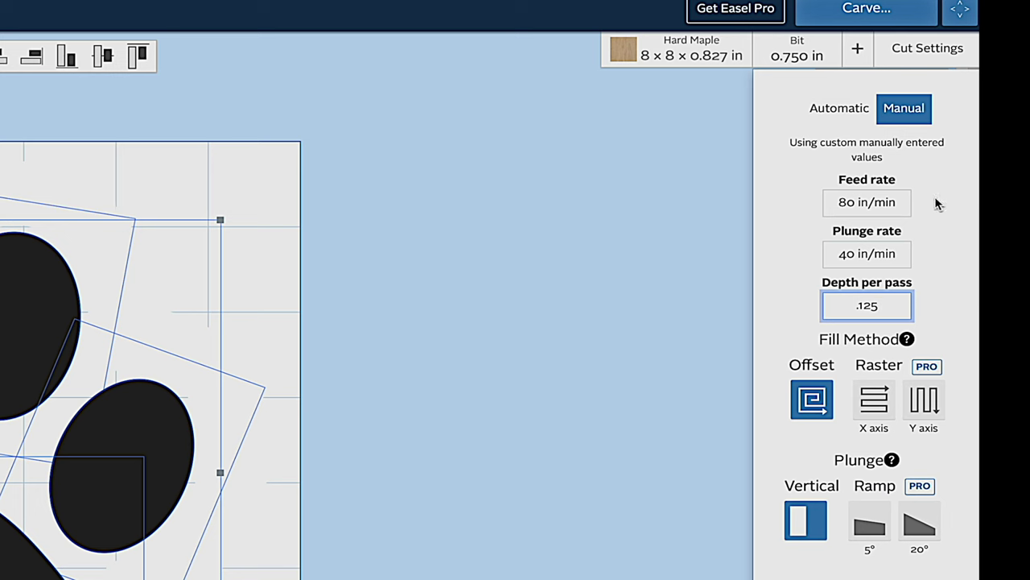
key("Return")
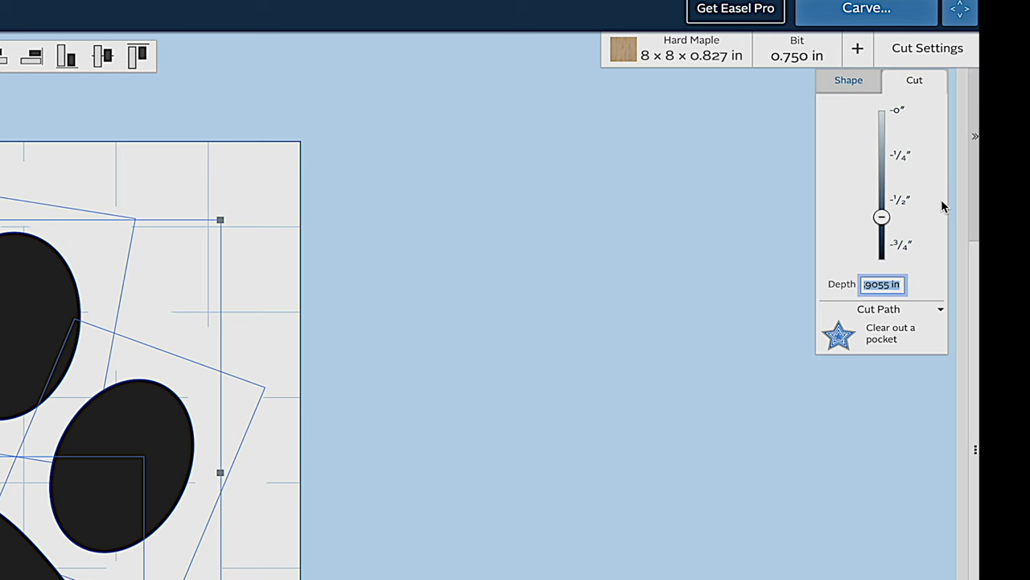
left_click(927, 50)
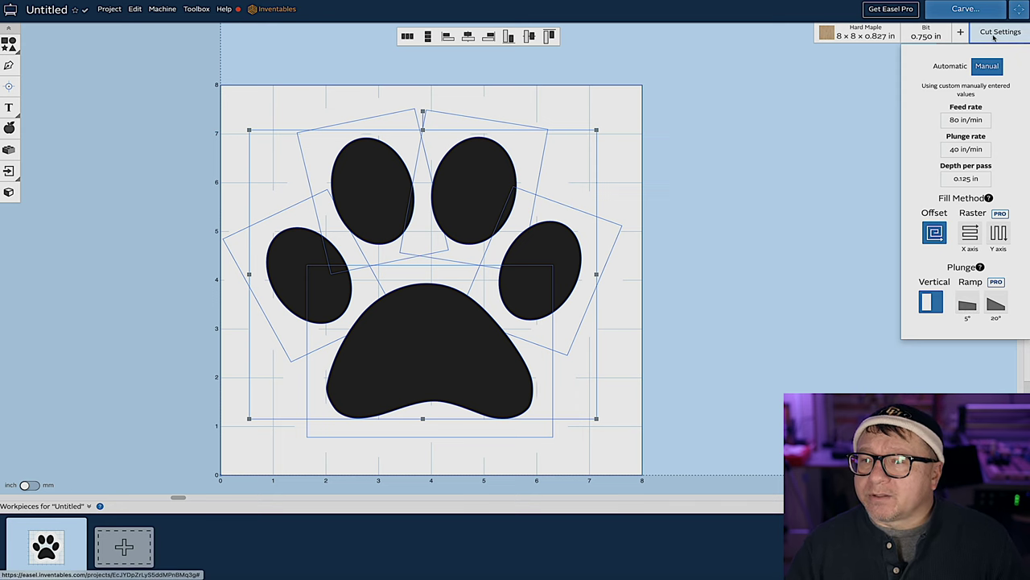
- Click the empty canvas to close the cut settings panel and deselect the paw pockets
left_click(834, 114)
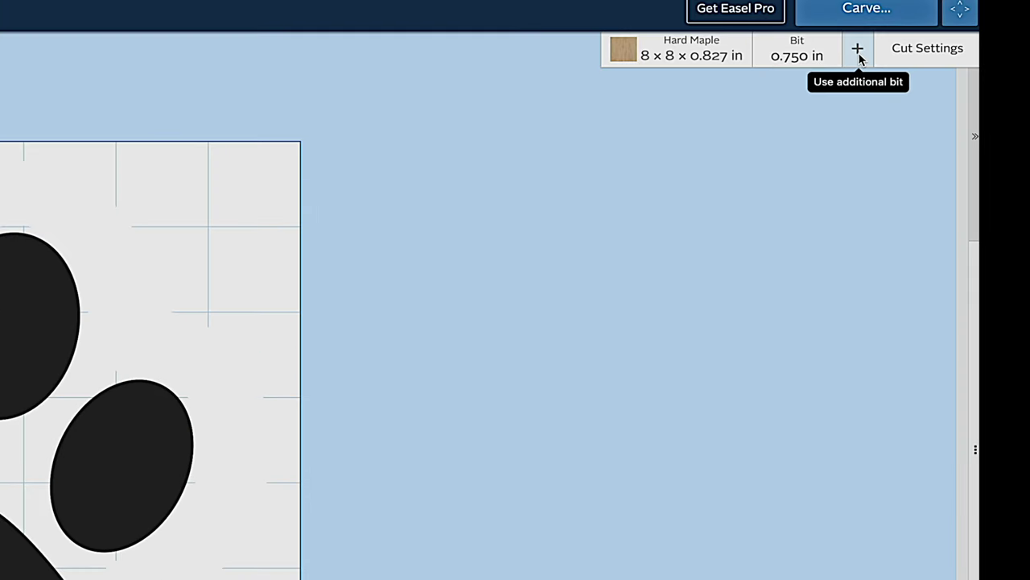
- Add a detail bit as a custom 'Other' end mill 1/4 in (0.25 in) wide
left_click(858, 52)
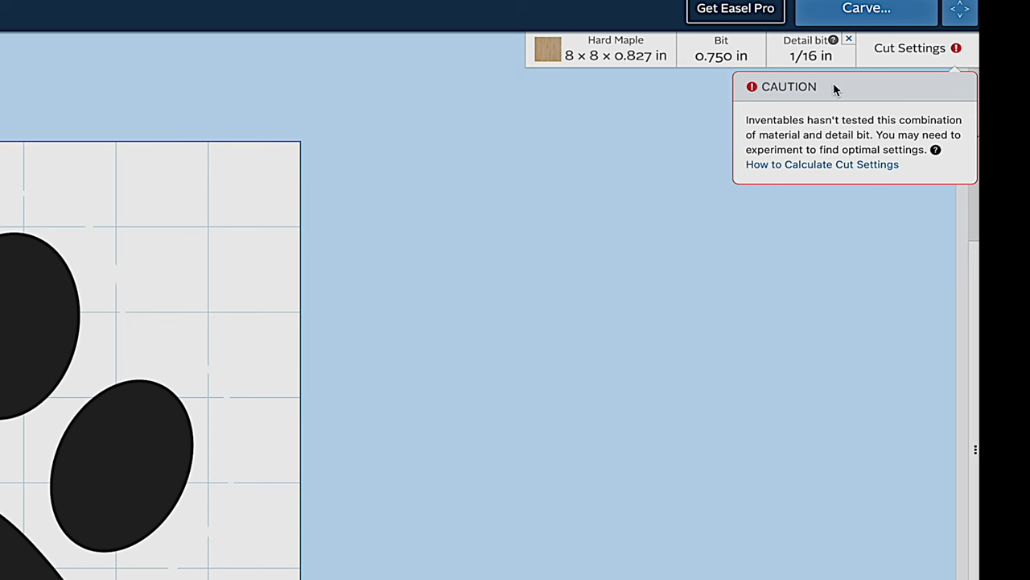
left_click(841, 51)
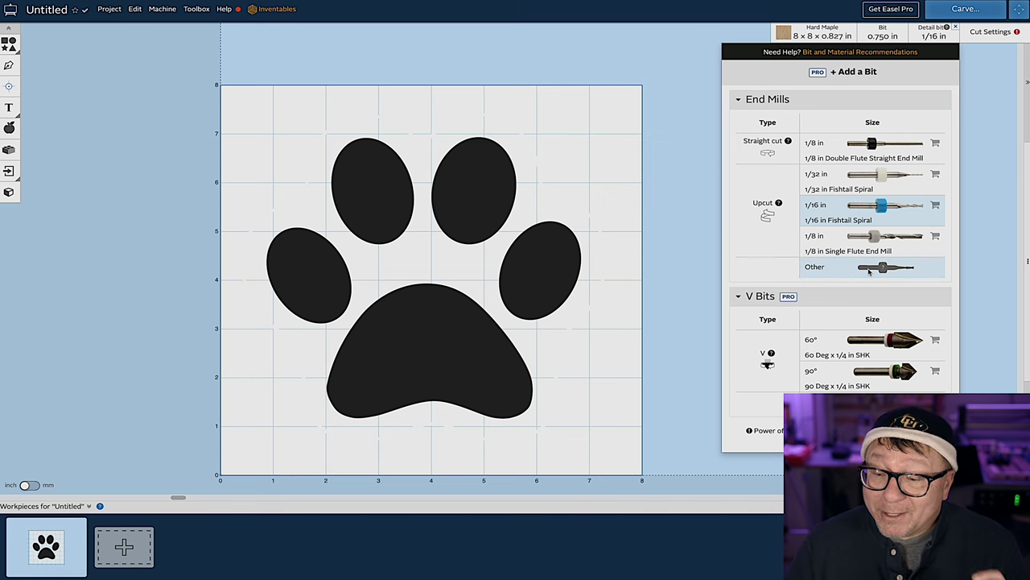
left_click(870, 271)
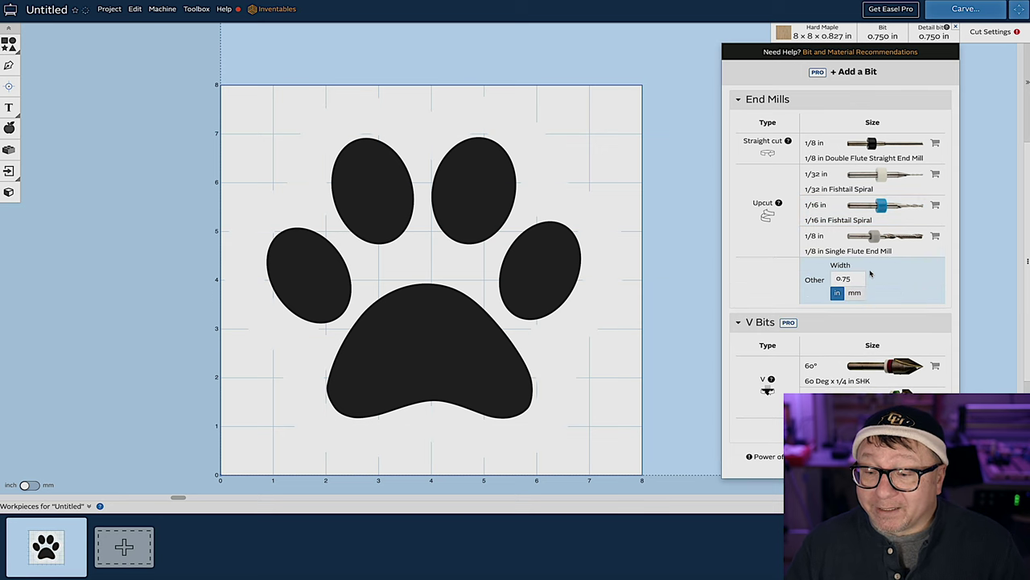
type("1")
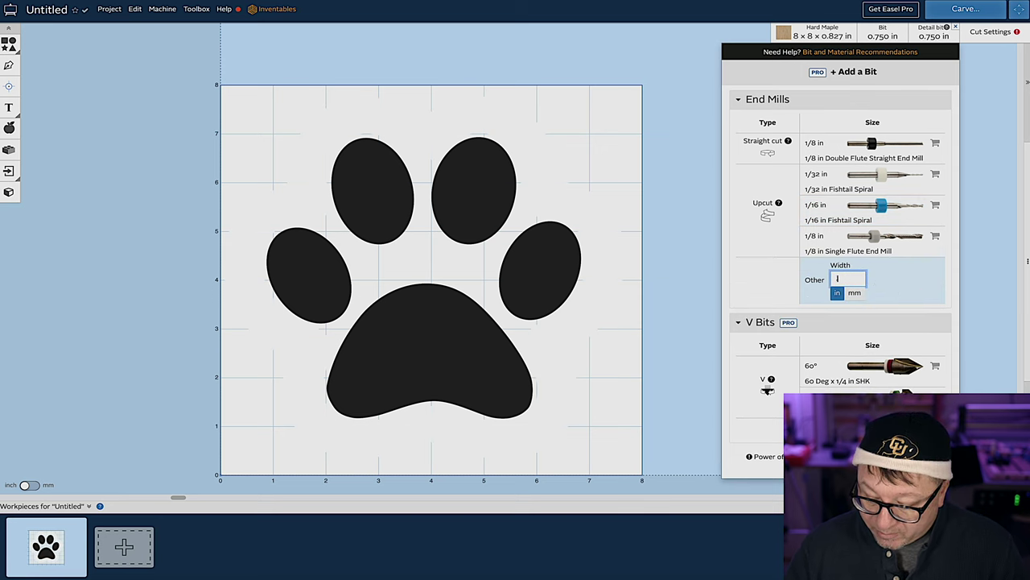
key("Return")
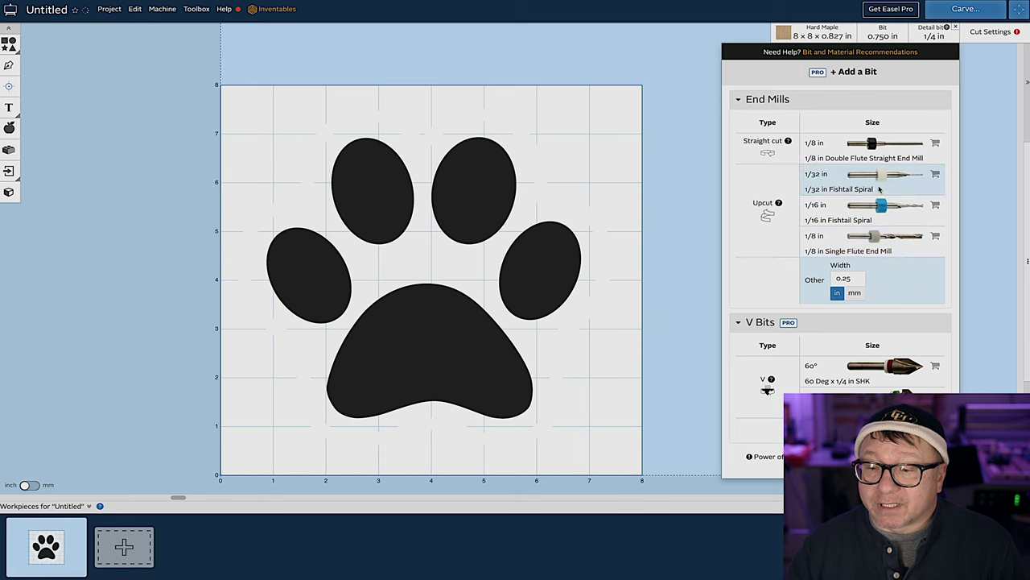
left_click(930, 36)
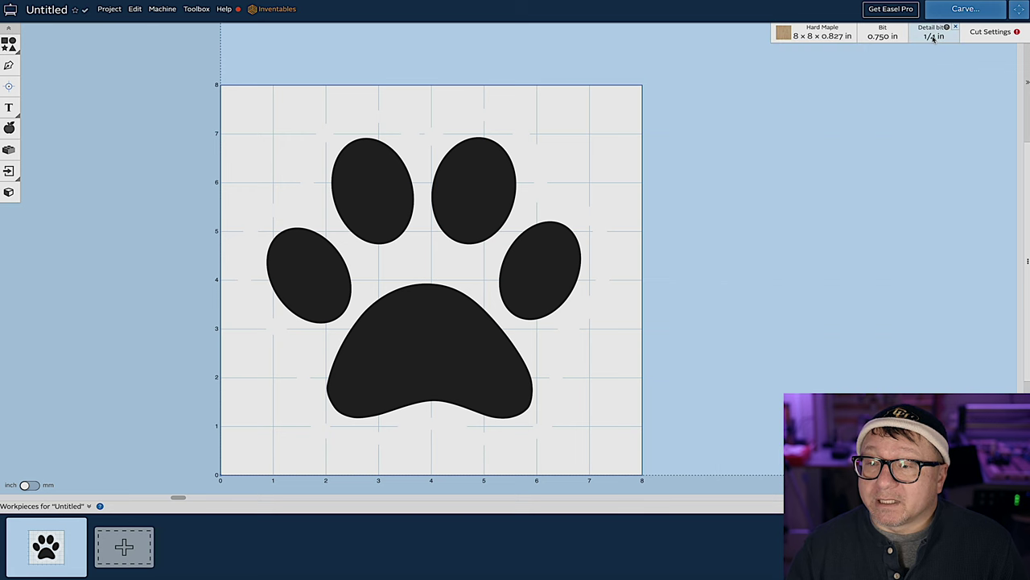
- Switch the detail bit's cut settings to Manual: 80 in/min feed, 40 in/min plunge, 0.1 in depth per pass
left_click(992, 34)
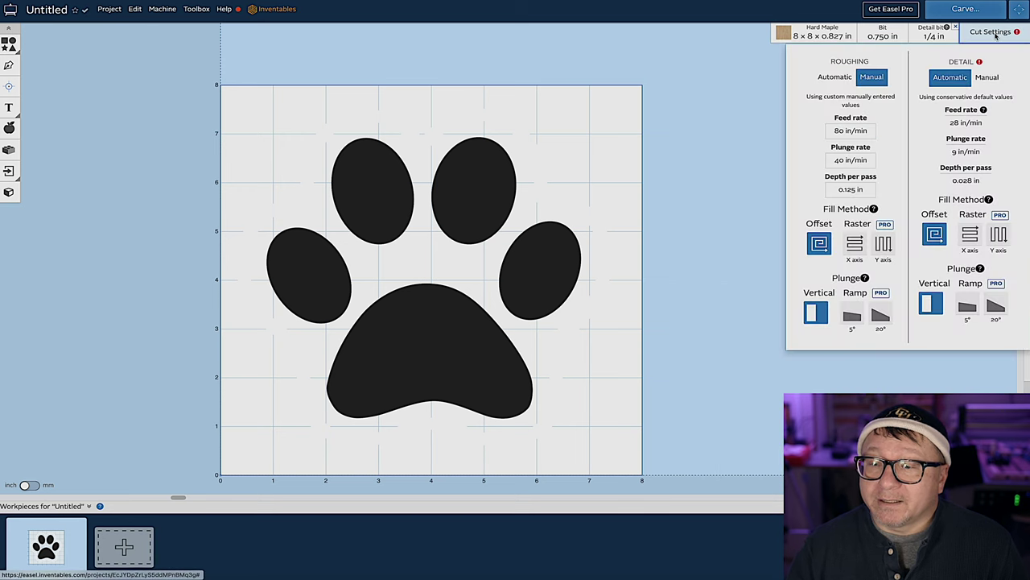
left_click(986, 78)
left_click_drag(952, 133, 1003, 132)
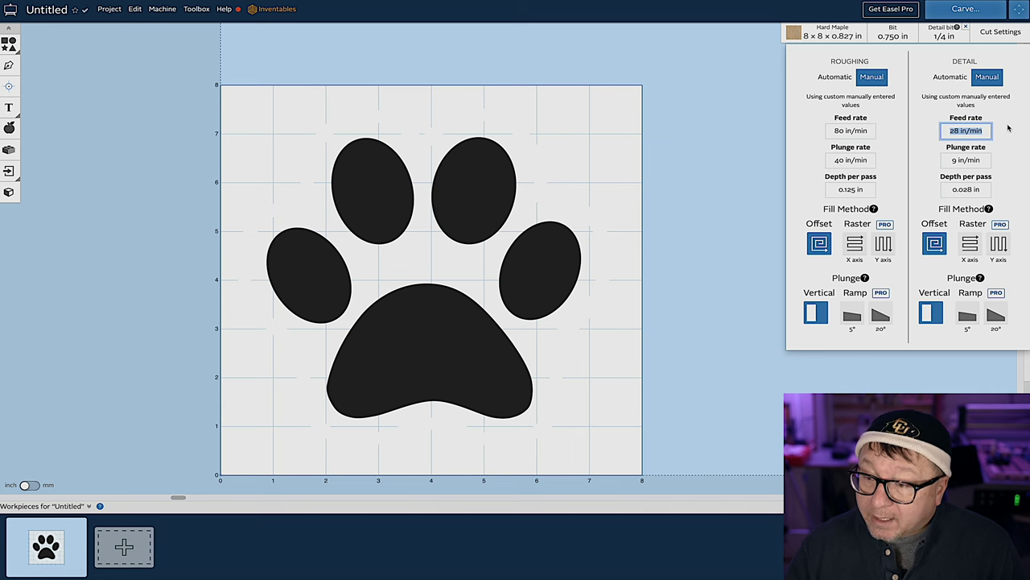
type("80")
key("Tab")
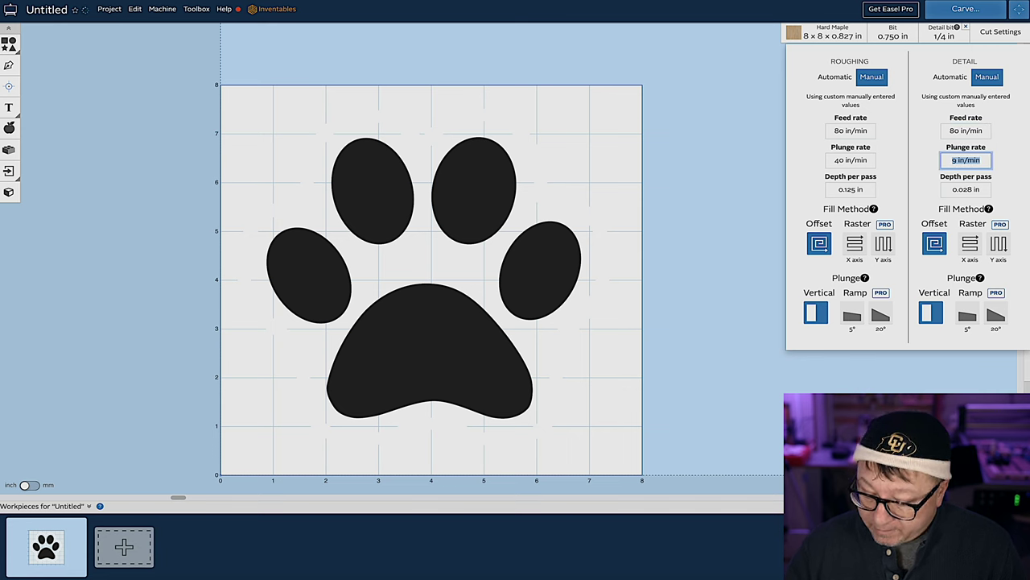
type("40")
key("Tab")
type("0.1")
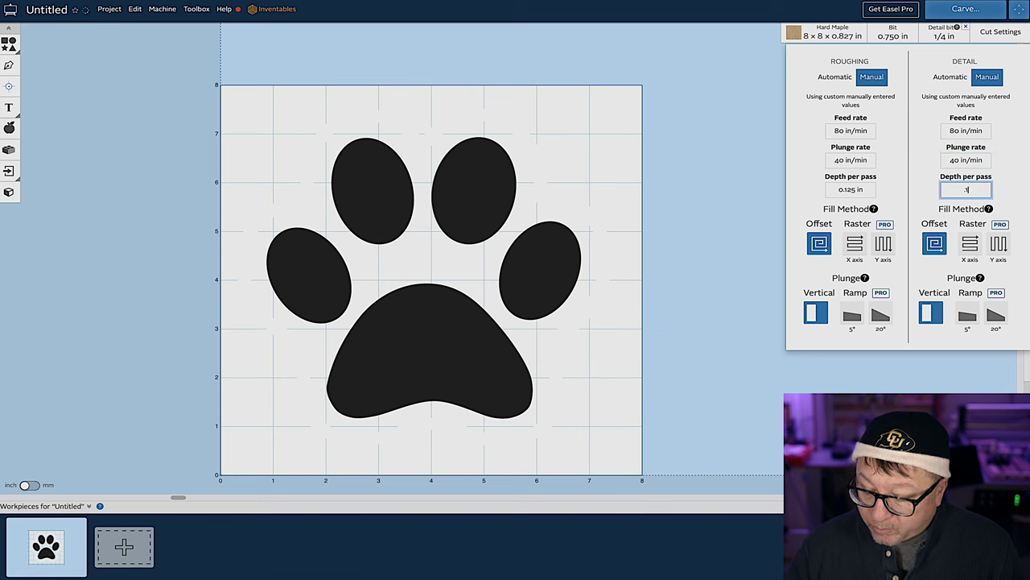
key("Return")
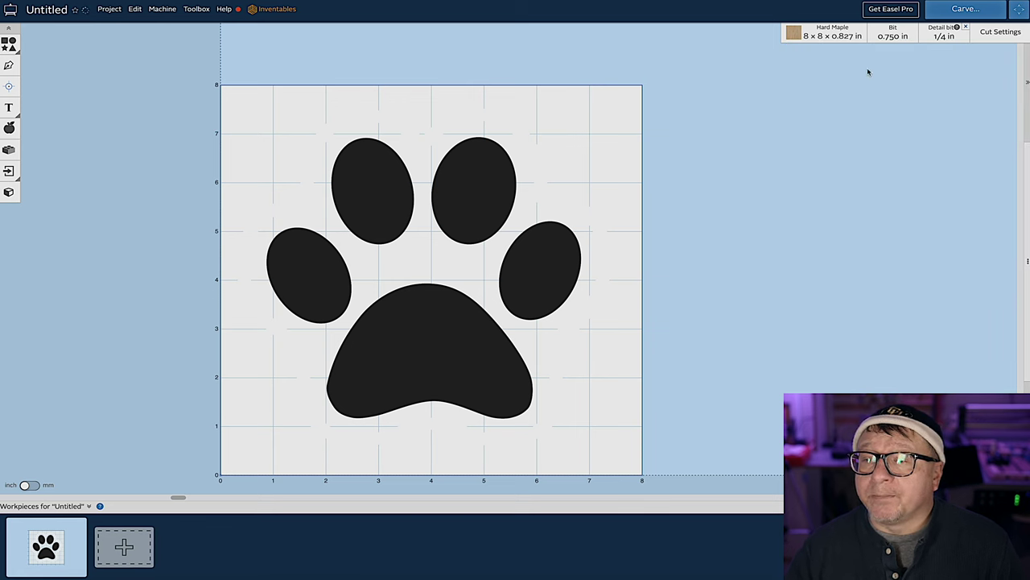